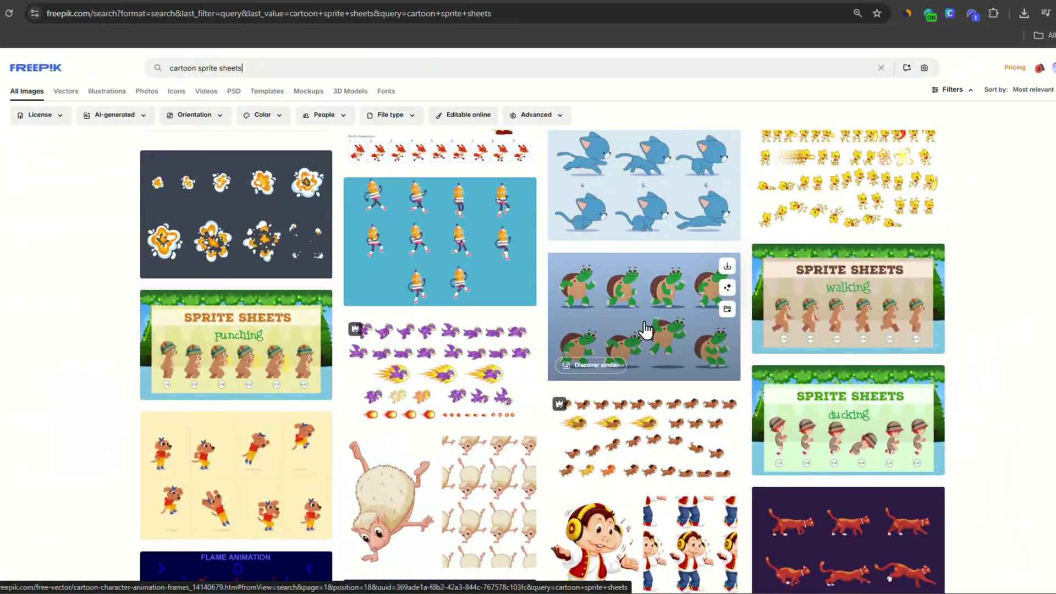
Step: Scroll the flat-design animation frames asset page and show its download file formats
{"action": "scroll", "coordinate": [643, 330], "scroll_direction": "down", "scroll_amount": 3}
{"action": "scroll", "coordinate": [644, 329], "scroll_direction": "down", "scroll_amount": 10}
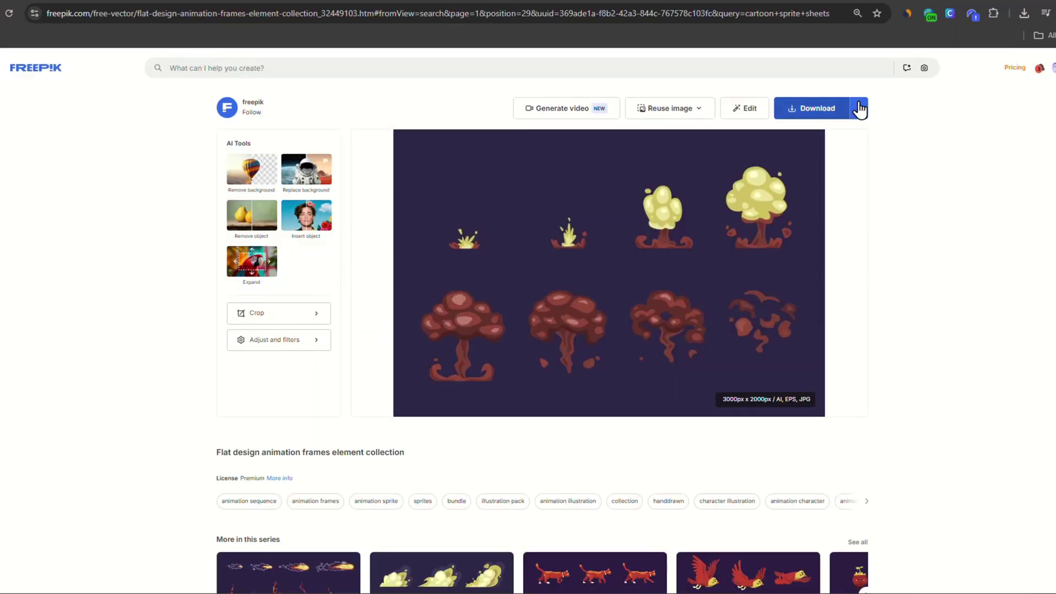
{"action": "left_click", "coordinate": [860, 109]}
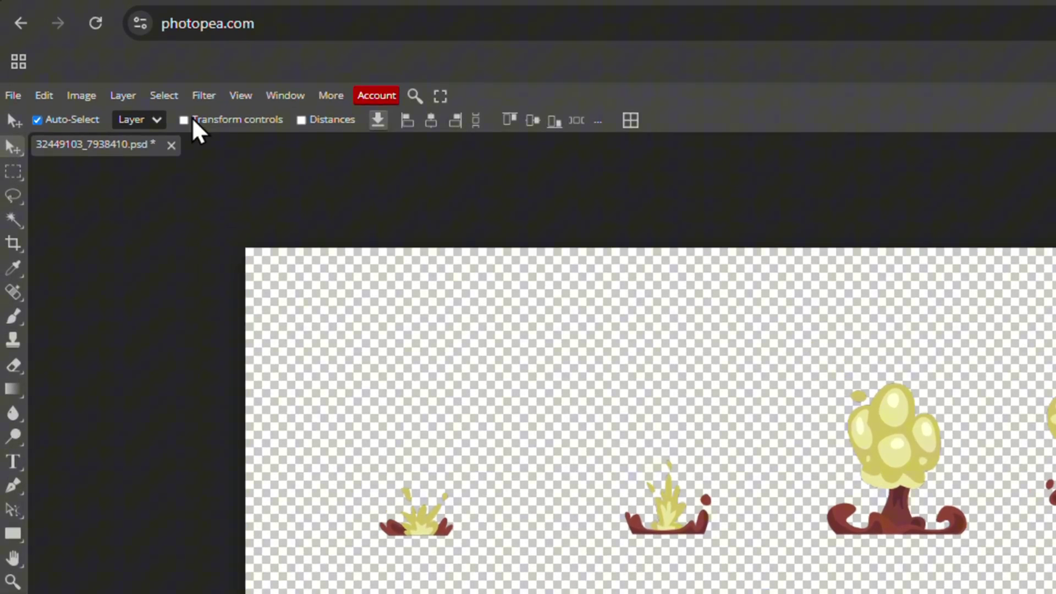
Step: Turn on transform controls and expand OBJECTS to see which group holds each explosion sprite
{"action": "left_click", "coordinate": [196, 122]}
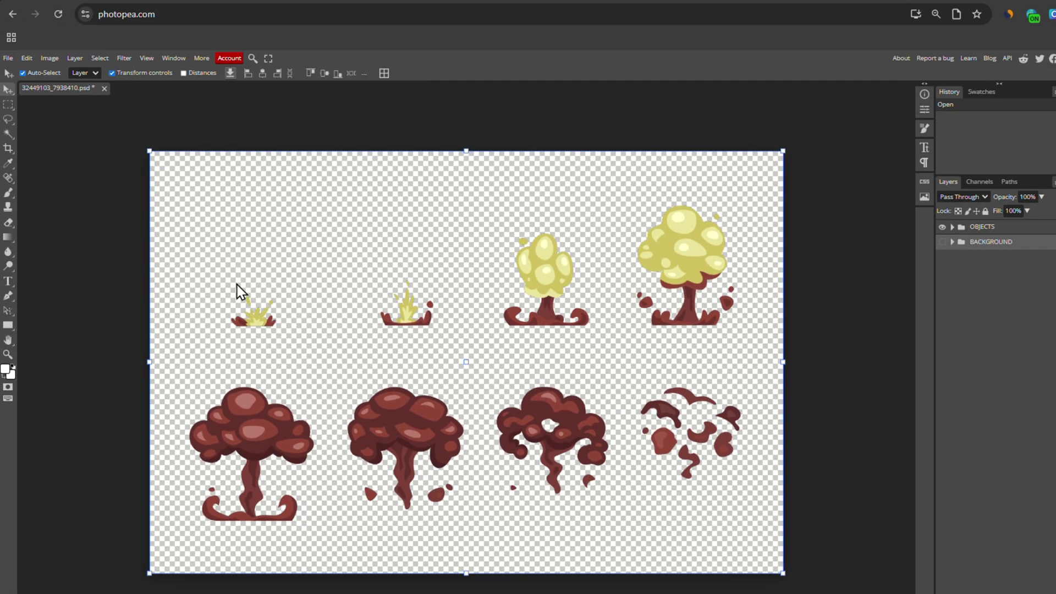
{"action": "left_click", "coordinate": [253, 314]}
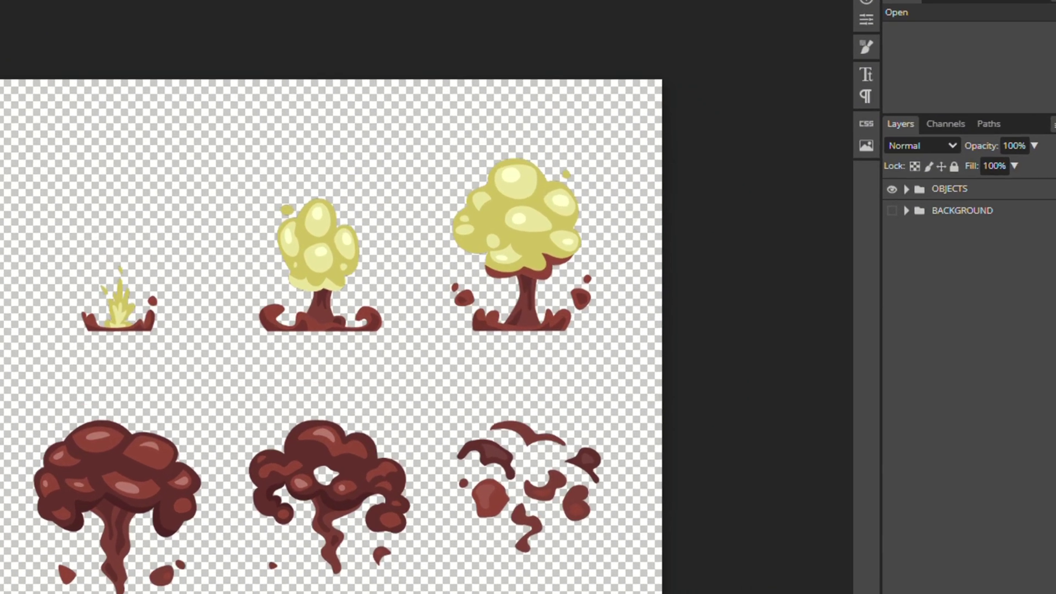
{"action": "left_click", "coordinate": [952, 227]}
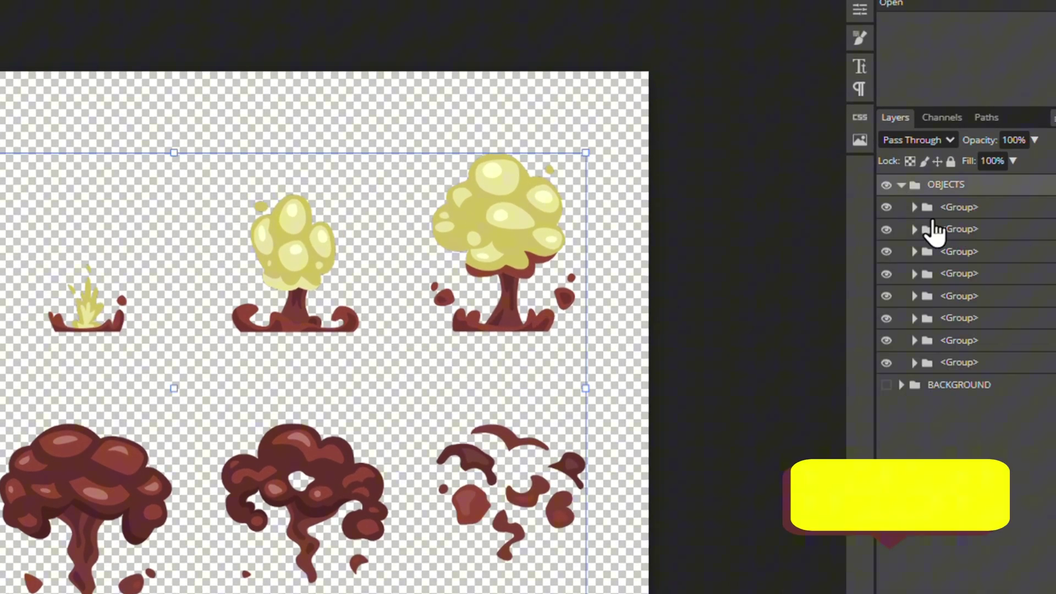
{"action": "left_click", "coordinate": [941, 212]}
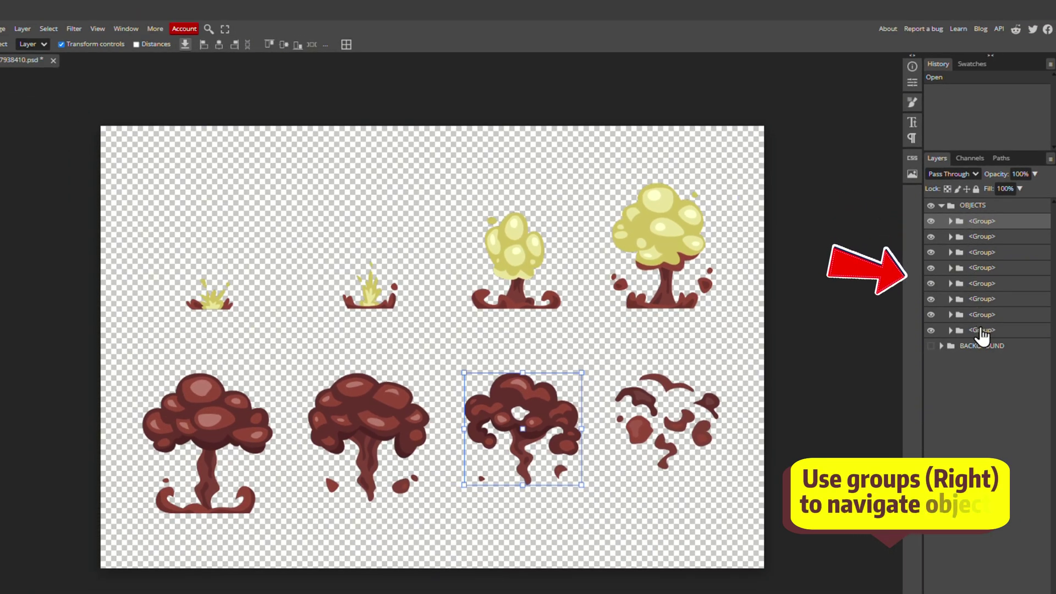
{"action": "left_click", "coordinate": [982, 330]}
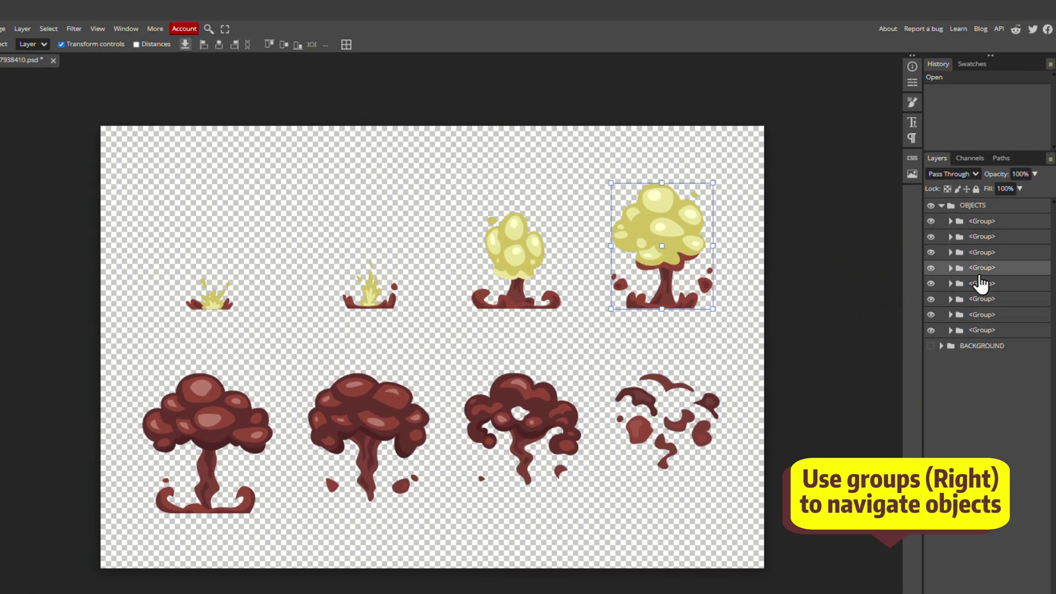
{"action": "left_click", "coordinate": [213, 304]}
Step: Rename the first two explosion frame groups 1 and 2 and convert each to a smart object
{"action": "left_click", "coordinate": [968, 315]}
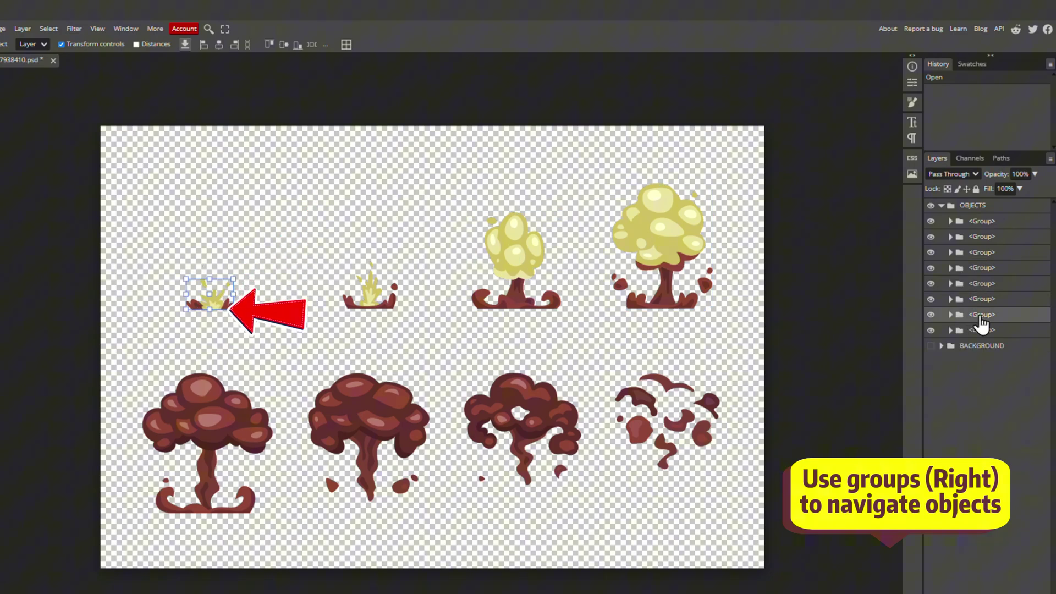
{"action": "right_click", "coordinate": [983, 317]}
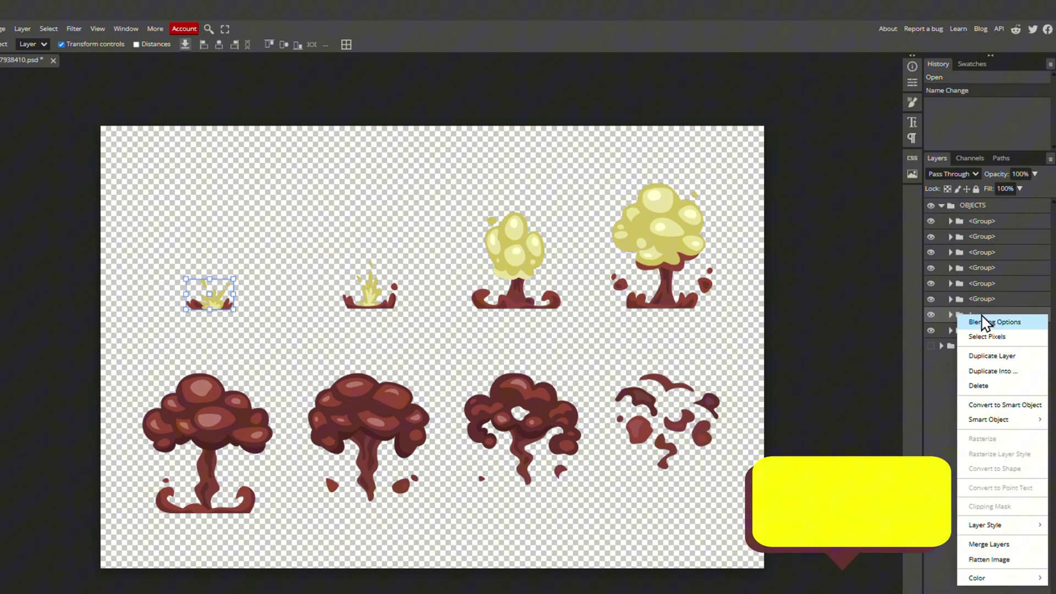
{"action": "left_click", "coordinate": [1005, 405]}
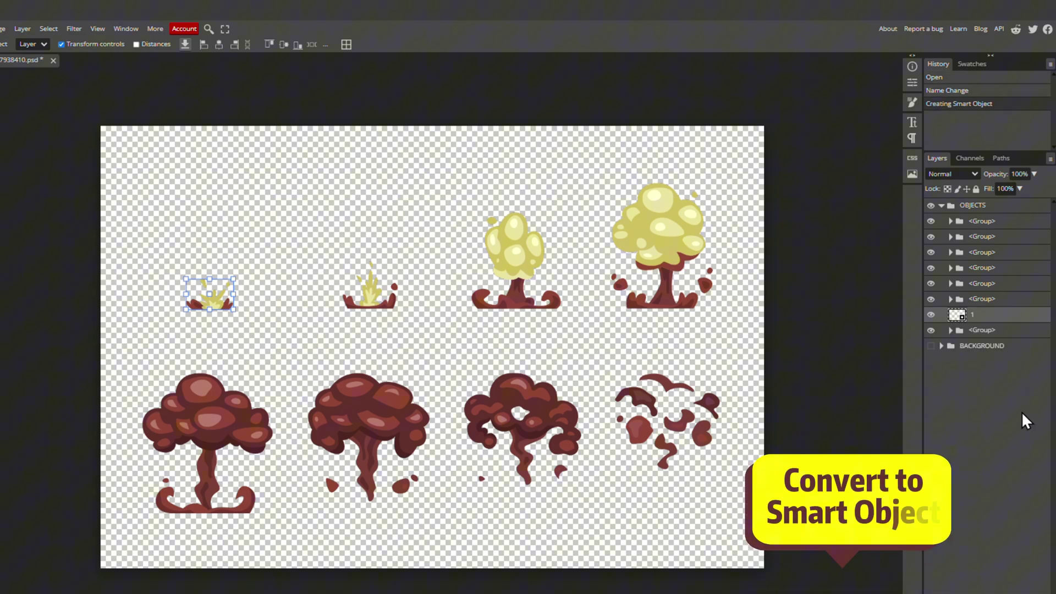
{"action": "double_click", "coordinate": [982, 299]}
{"action": "type", "text": "2"}
{"action": "right_click", "coordinate": [981, 299]}
{"action": "left_click", "coordinate": [1007, 404]}
Step: Rename the next group 3 and convert it and the following group to smart objects
{"action": "double_click", "coordinate": [981, 284]}
{"action": "type", "text": "3"}
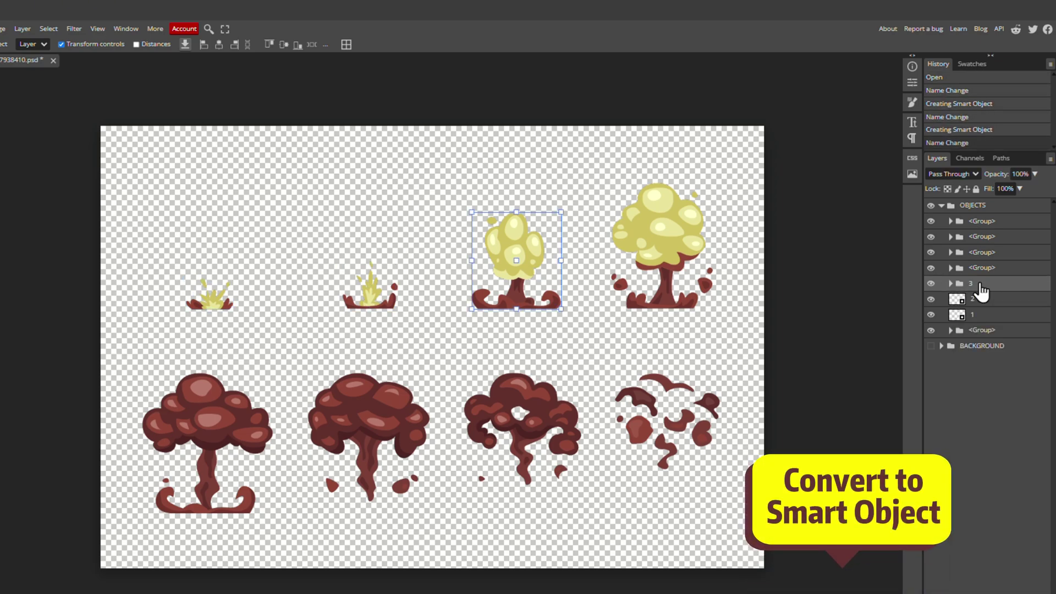
{"action": "right_click", "coordinate": [982, 283]}
{"action": "left_click", "coordinate": [1007, 388]}
{"action": "right_click", "coordinate": [982, 268]}
{"action": "left_click", "coordinate": [1007, 372]}
Step: Rename the remaining frame groups 5, 6 and 7 and convert them to smart objects
{"action": "double_click", "coordinate": [982, 252]}
{"action": "type", "text": "5"}
{"action": "right_click", "coordinate": [981, 252]}
{"action": "left_click", "coordinate": [949, 353]}
{"action": "type", "text": "6"}
{"action": "double_click", "coordinate": [982, 220]}
{"action": "type", "text": "7"}
{"action": "right_click", "coordinate": [981, 220]}
Step: Convert the top group to a smart object and export the frame as a PNG
{"action": "left_click", "coordinate": [984, 328]}
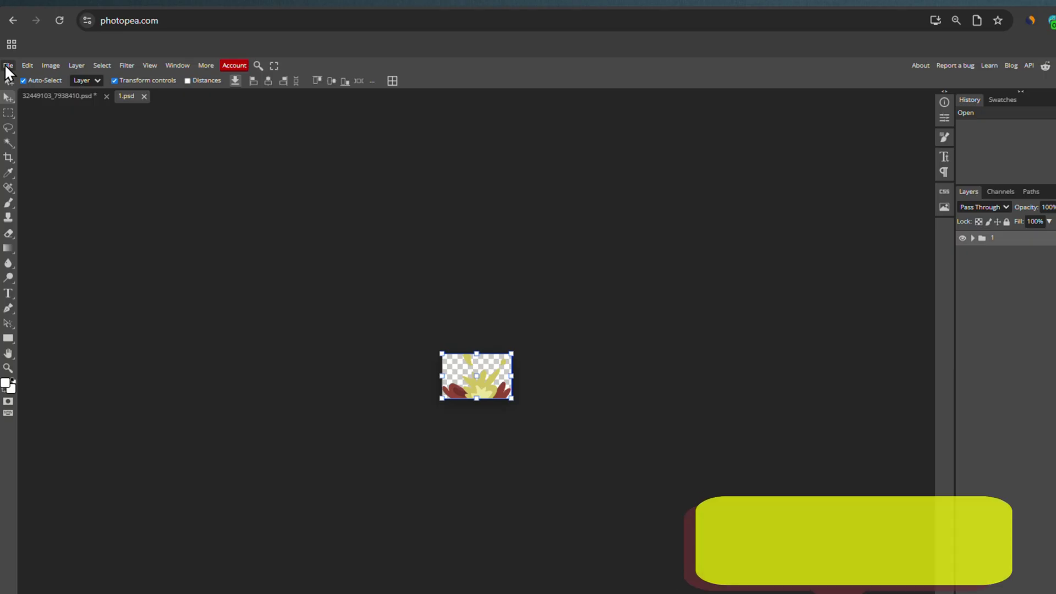
{"action": "left_click", "coordinate": [8, 65]}
{"action": "mouse_move", "coordinate": [33, 210]}
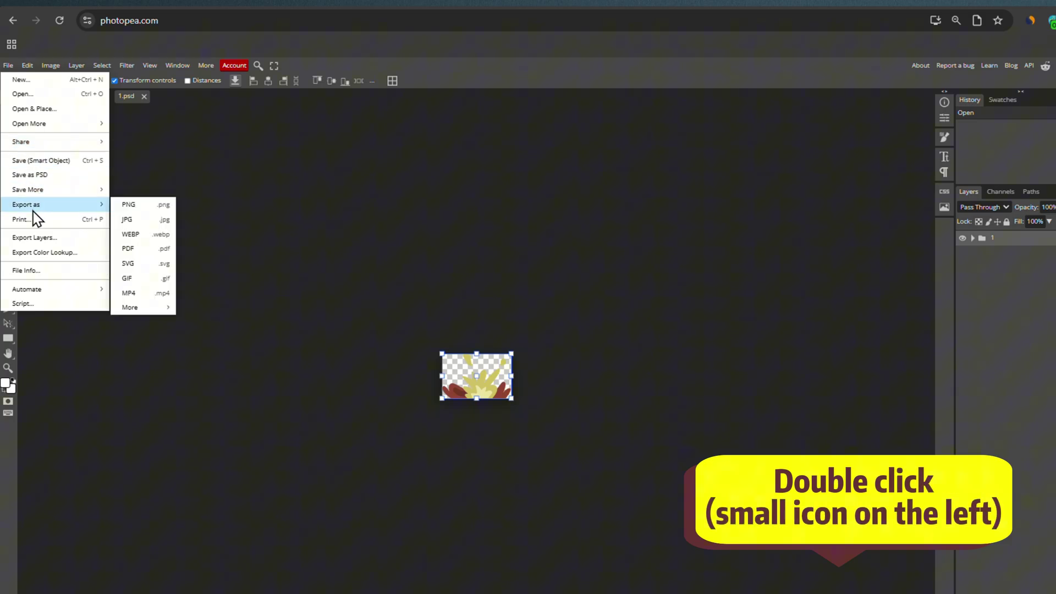
{"action": "left_click", "coordinate": [132, 208]}
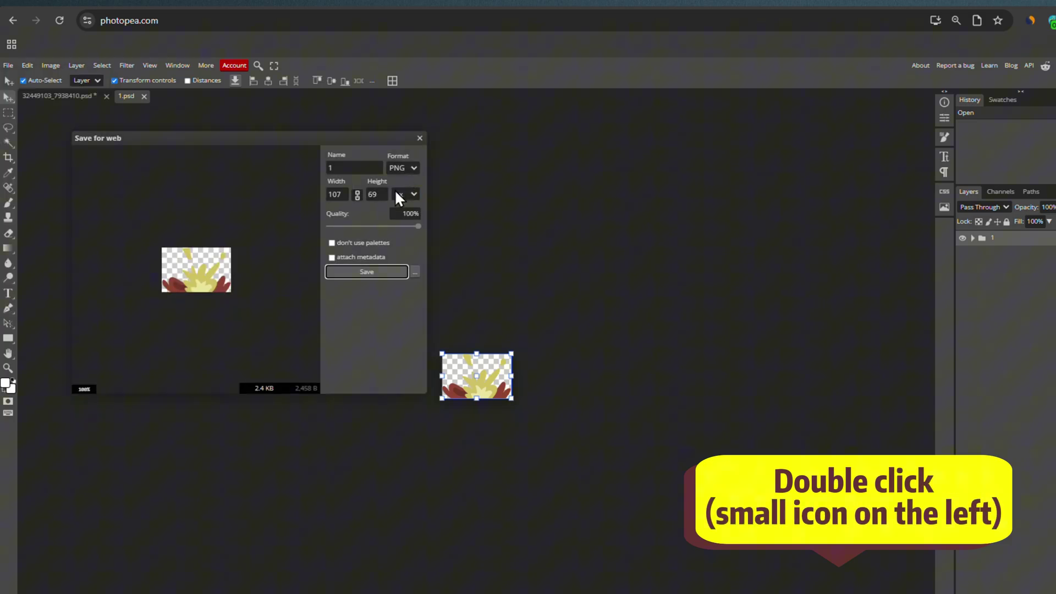
{"action": "left_click", "coordinate": [368, 273]}
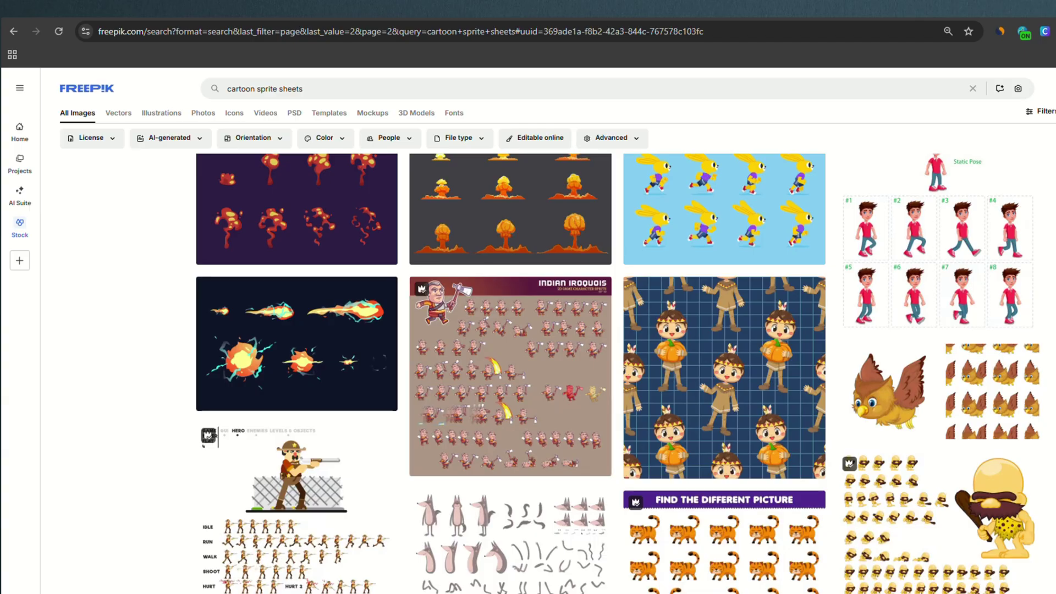
Step: Search Freepik for 'desert scene' and download the rocky desert sunset image as JPG
{"action": "left_click_drag", "start_coordinate": [303, 89], "coordinate": [276, 89]}
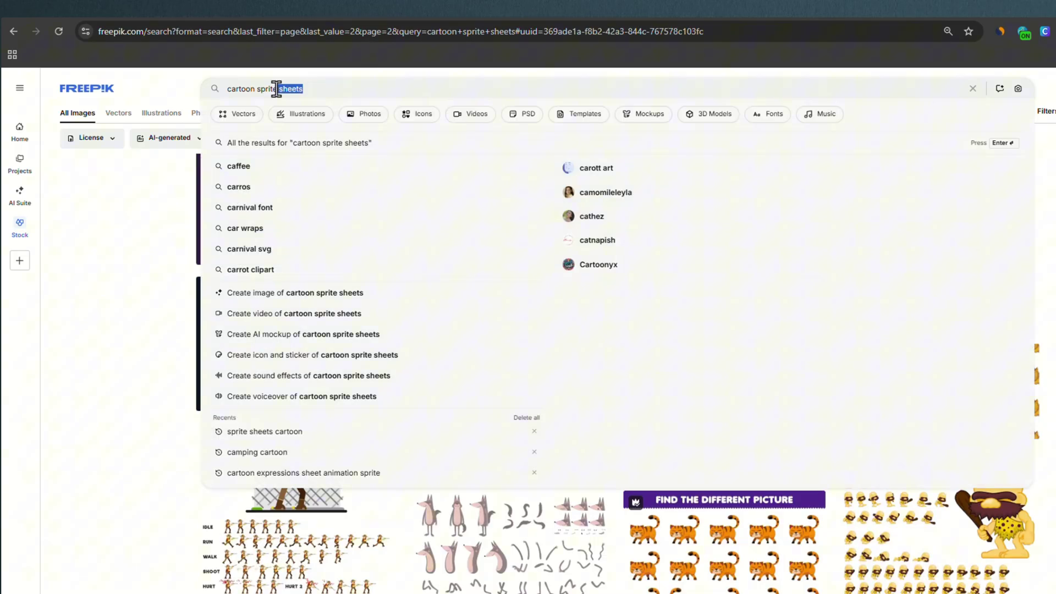
{"action": "type", "text": "desert scene"}
{"action": "key", "text": "Return"}
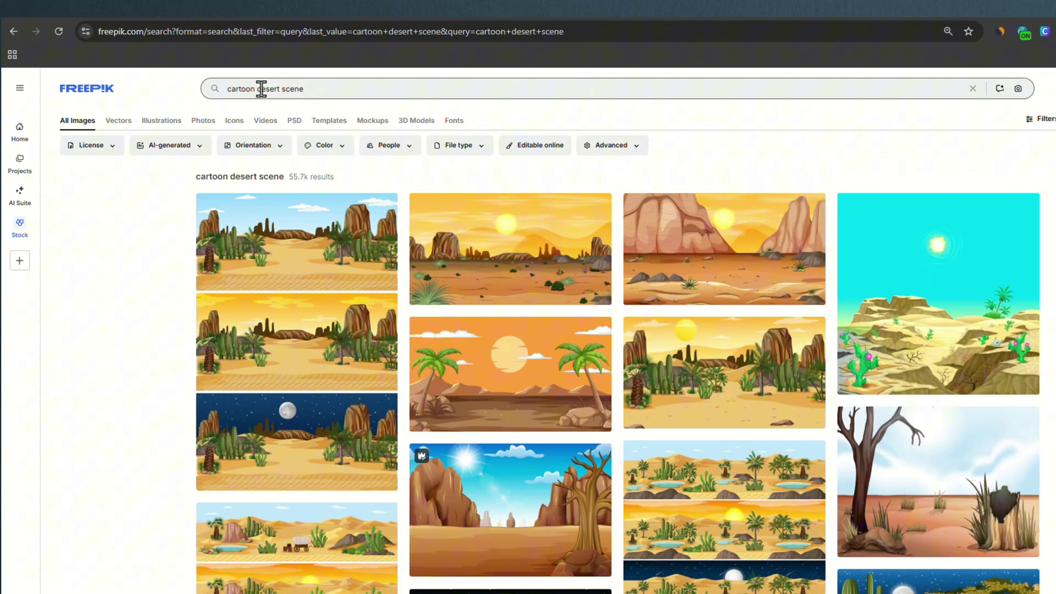
{"action": "left_click", "coordinate": [700, 244]}
{"action": "left_click", "coordinate": [880, 100]}
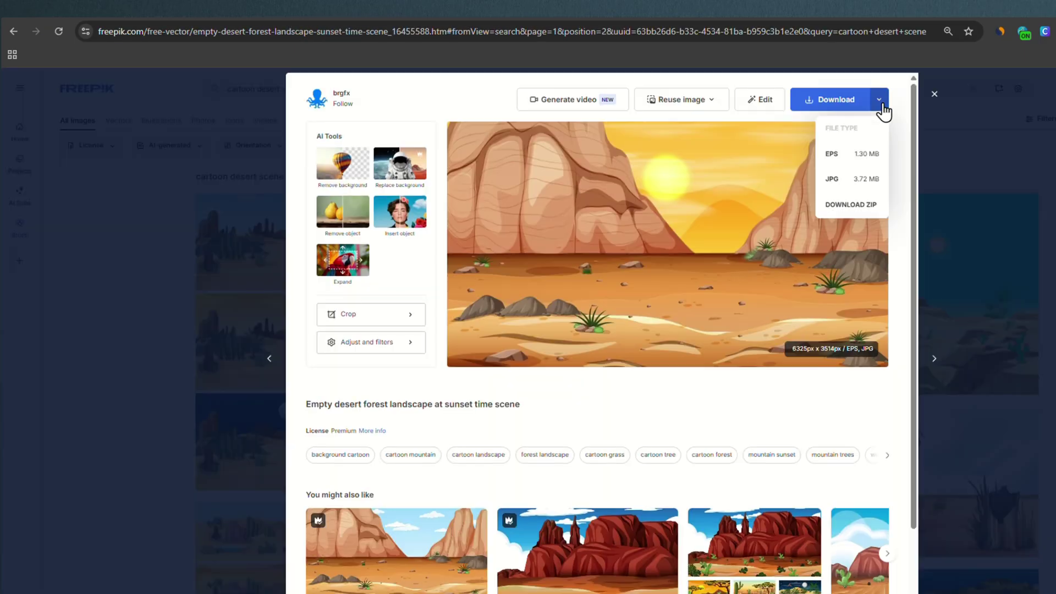
{"action": "left_click", "coordinate": [866, 179]}
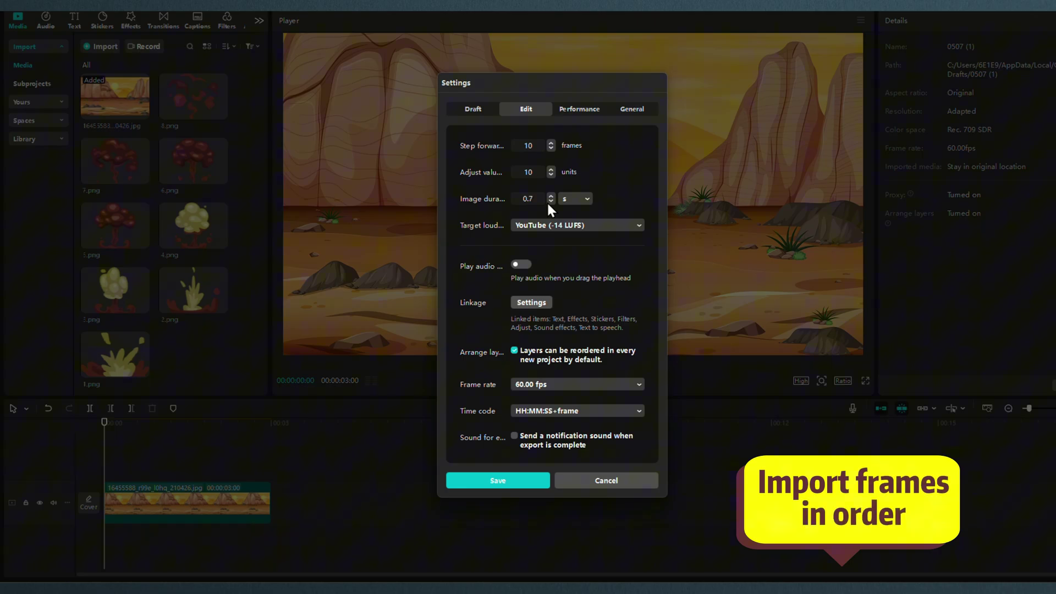
Step: Save the image duration setting, add the explosion frames to the timeline, and scrub through them
{"action": "left_click", "coordinate": [484, 484]}
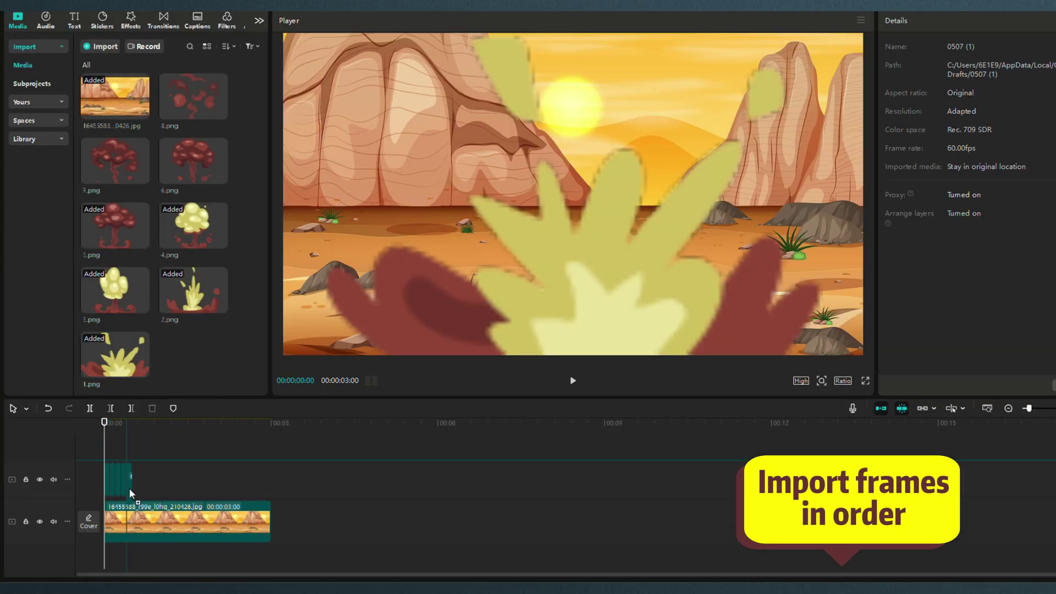
{"action": "left_click", "coordinate": [142, 176]}
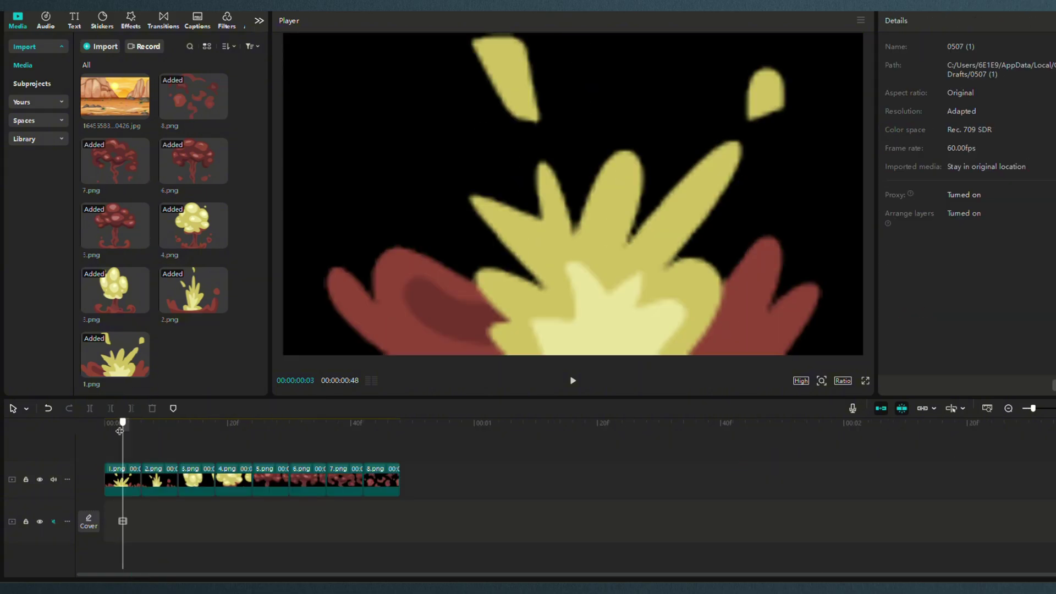
{"action": "left_click_drag", "start_coordinate": [120, 431], "coordinate": [325, 431]}
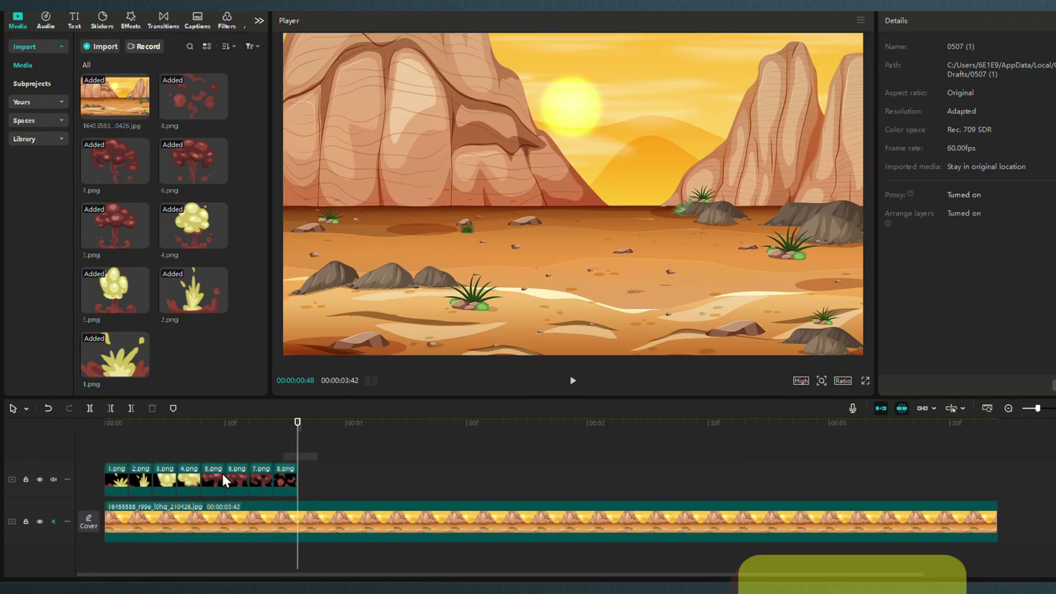
Step: Merge the frame clips into one compound clip, move it to the scene centre, and preview
{"action": "left_click", "coordinate": [120, 484]}
{"action": "right_click", "coordinate": [124, 476]}
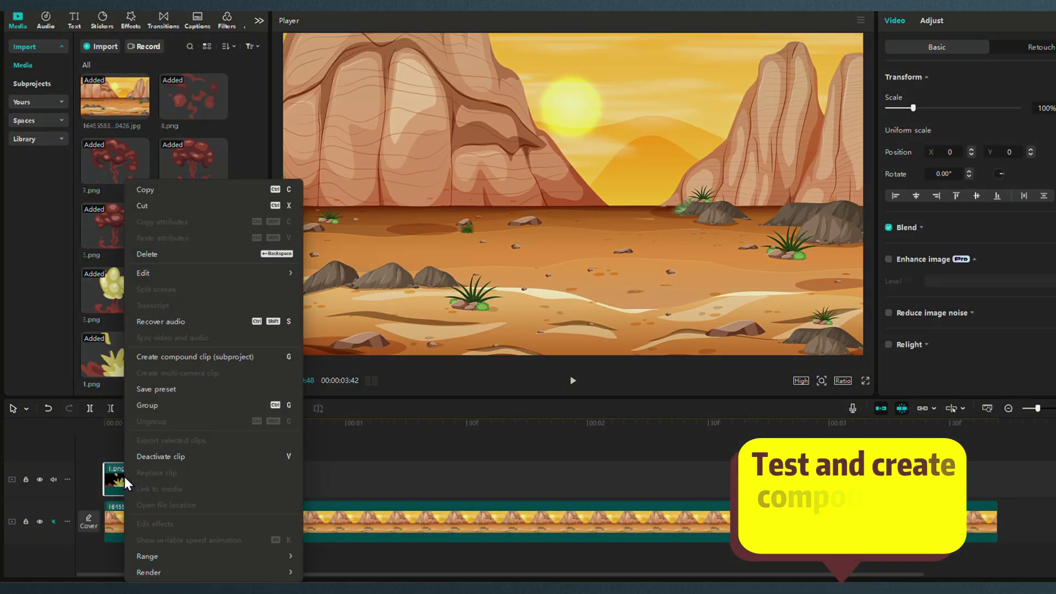
{"action": "left_click", "coordinate": [171, 355]}
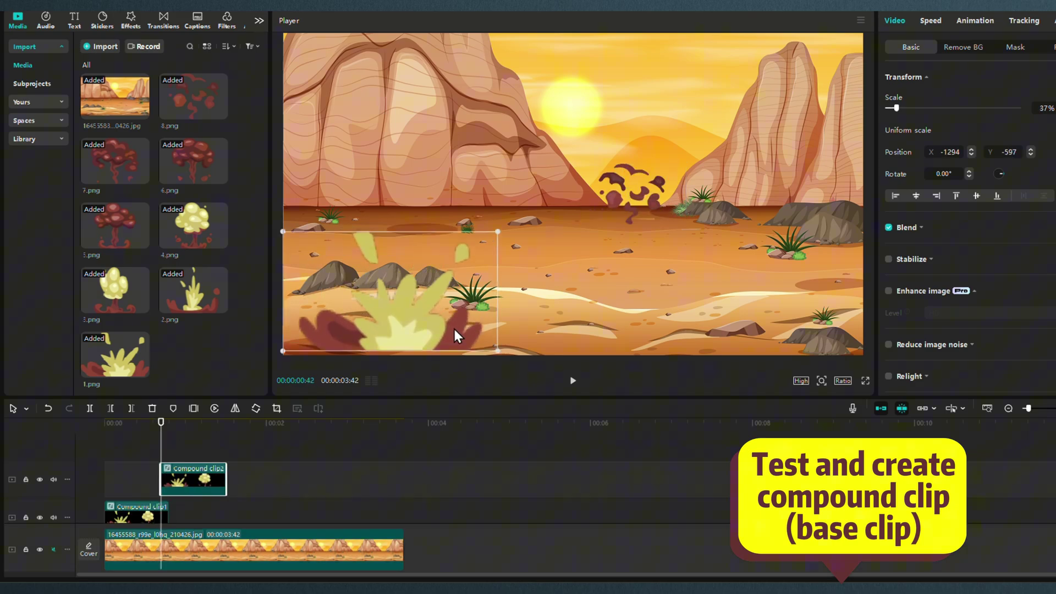
{"action": "left_click_drag", "start_coordinate": [653, 306], "coordinate": [578, 209]}
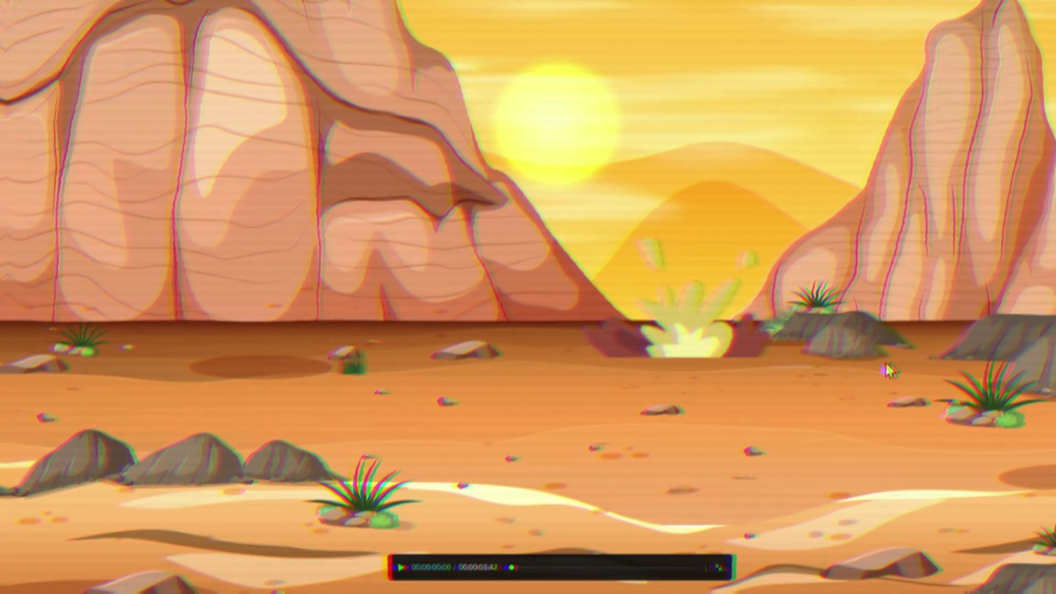
{"action": "key", "text": "space"}
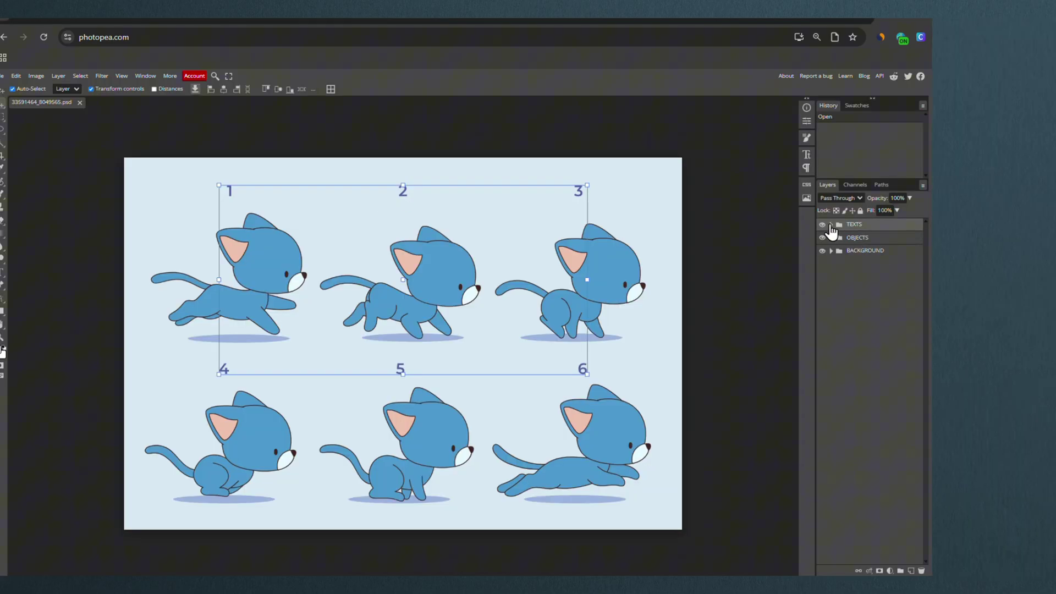
Step: Hide the TEXTS and BACKGROUND layers and expand the OBJECTS folder
{"action": "left_click", "coordinate": [823, 224]}
{"action": "left_click", "coordinate": [823, 251]}
{"action": "left_click", "coordinate": [857, 238]}
Step: Delete the shadow under each of the six running cats
{"action": "left_click", "coordinate": [578, 335]}
{"action": "key", "text": "Delete"}
{"action": "left_click", "coordinate": [434, 338]}
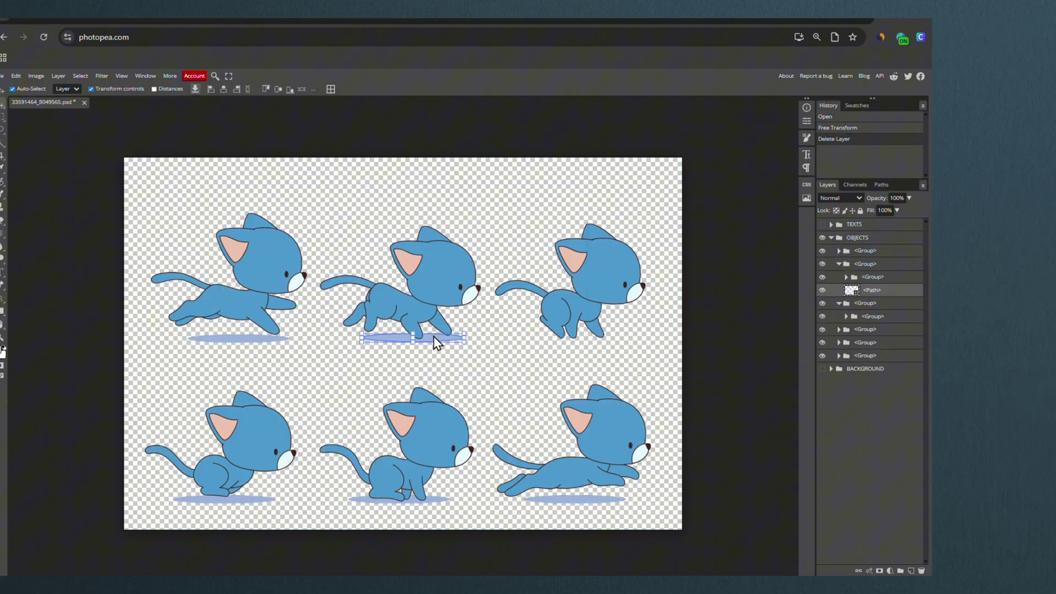
{"action": "key", "text": "Delete"}
{"action": "left_click", "coordinate": [236, 338]}
{"action": "key", "text": "Delete"}
{"action": "left_click", "coordinate": [224, 500]}
{"action": "key", "text": "Delete"}
{"action": "left_click", "coordinate": [386, 495]}
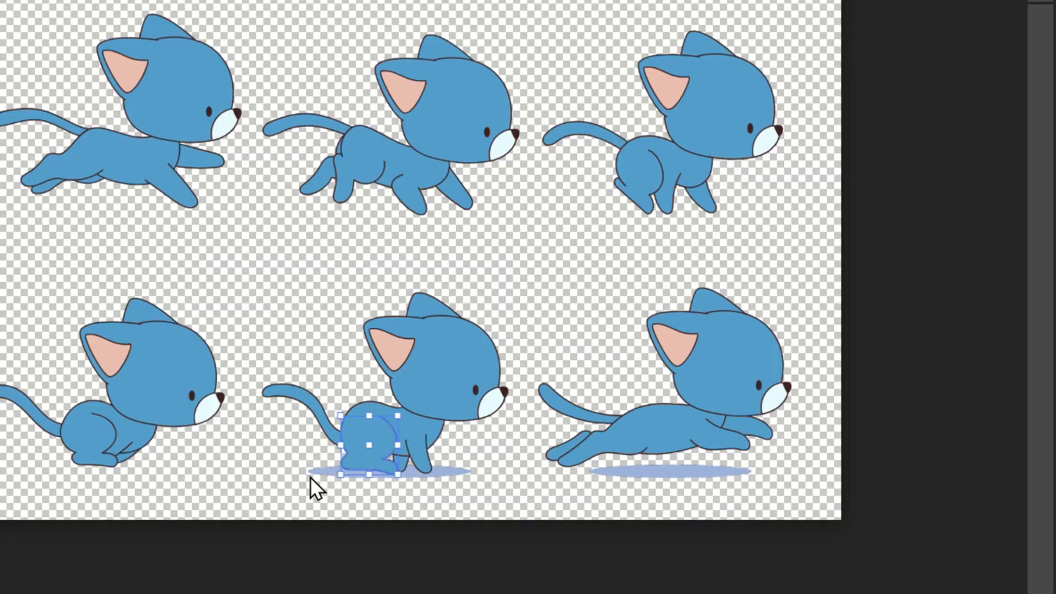
{"action": "left_click", "coordinate": [316, 472]}
{"action": "key", "text": "Delete"}
{"action": "left_click", "coordinate": [649, 470]}
{"action": "key", "text": "Delete"}
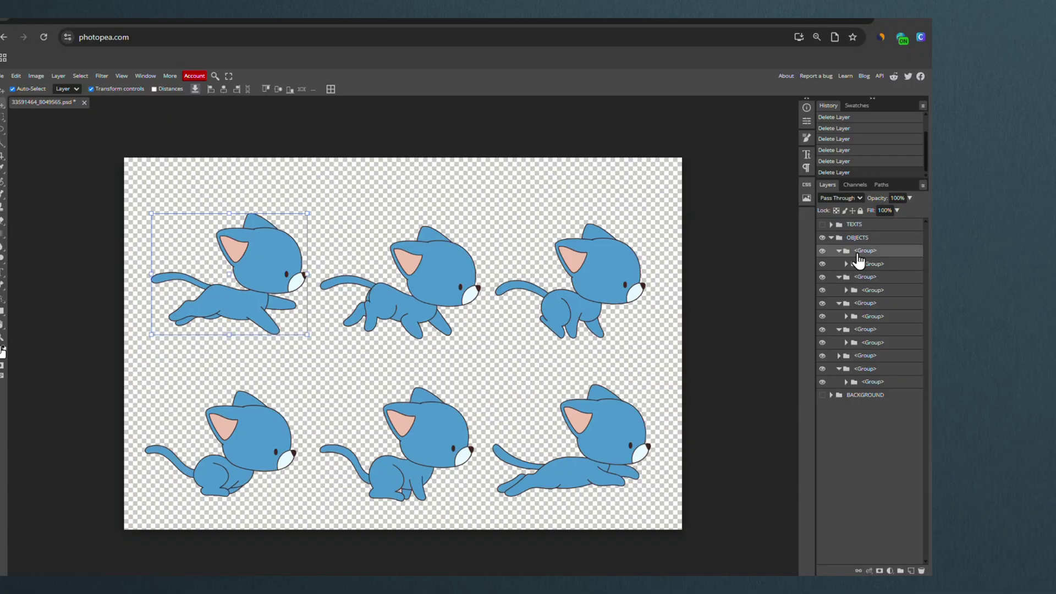
Step: Convert each cat group into a smart object and rename the new layers
{"action": "right_click", "coordinate": [859, 259]}
{"action": "left_click", "coordinate": [874, 330]}
{"action": "right_click", "coordinate": [865, 265]}
{"action": "left_click", "coordinate": [887, 337]}
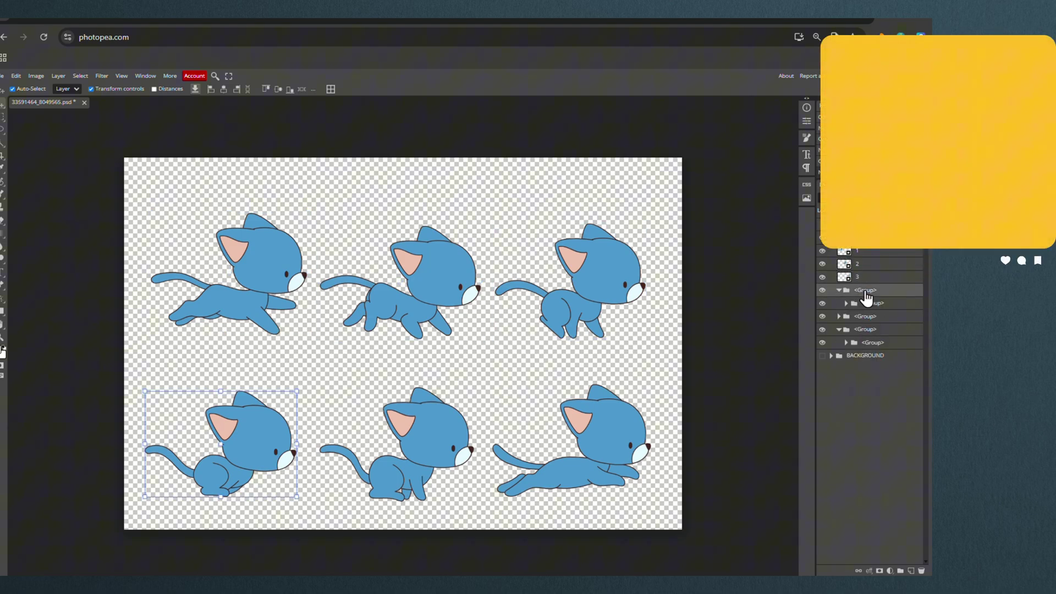
{"action": "right_click", "coordinate": [866, 298]}
{"action": "left_click", "coordinate": [885, 367]}
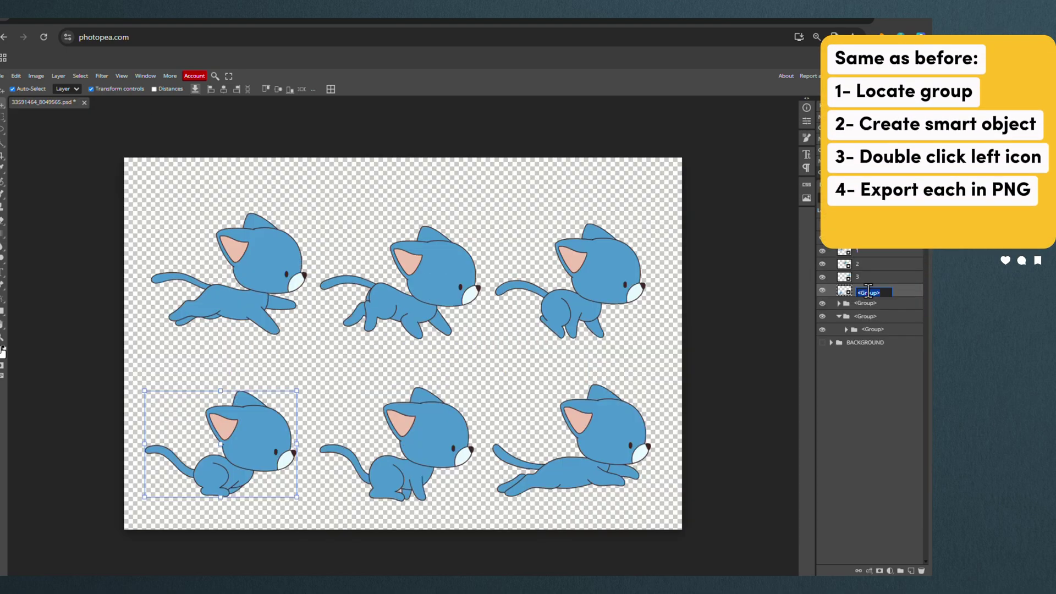
{"action": "right_click", "coordinate": [864, 306]}
{"action": "left_click", "coordinate": [883, 377]}
{"action": "right_click", "coordinate": [867, 319]}
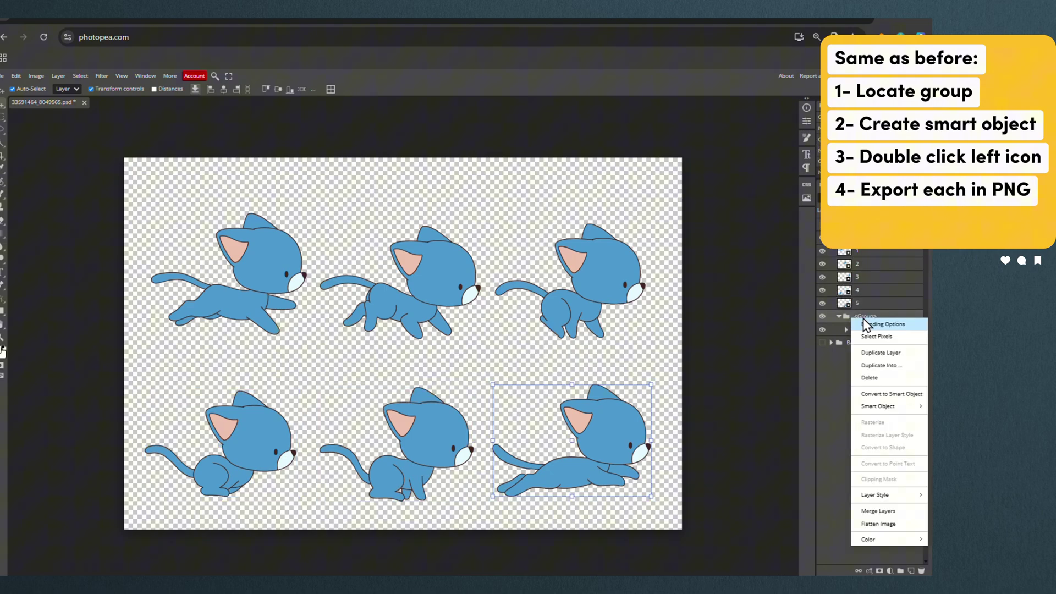
{"action": "left_click", "coordinate": [883, 390]}
{"action": "double_click", "coordinate": [867, 318]}
Step: Open a cat smart object as its own document and save it as a PNG
{"action": "double_click", "coordinate": [843, 255]}
{"action": "left_click", "coordinate": [3, 76]}
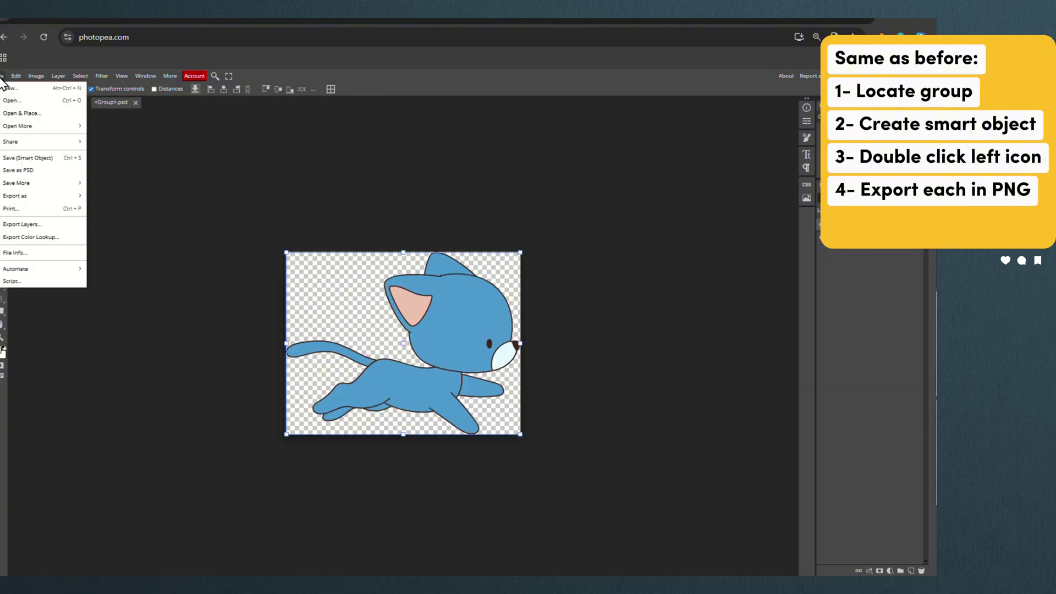
{"action": "left_click", "coordinate": [48, 206]}
{"action": "left_click", "coordinate": [110, 205]}
{"action": "left_click", "coordinate": [64, 356]}
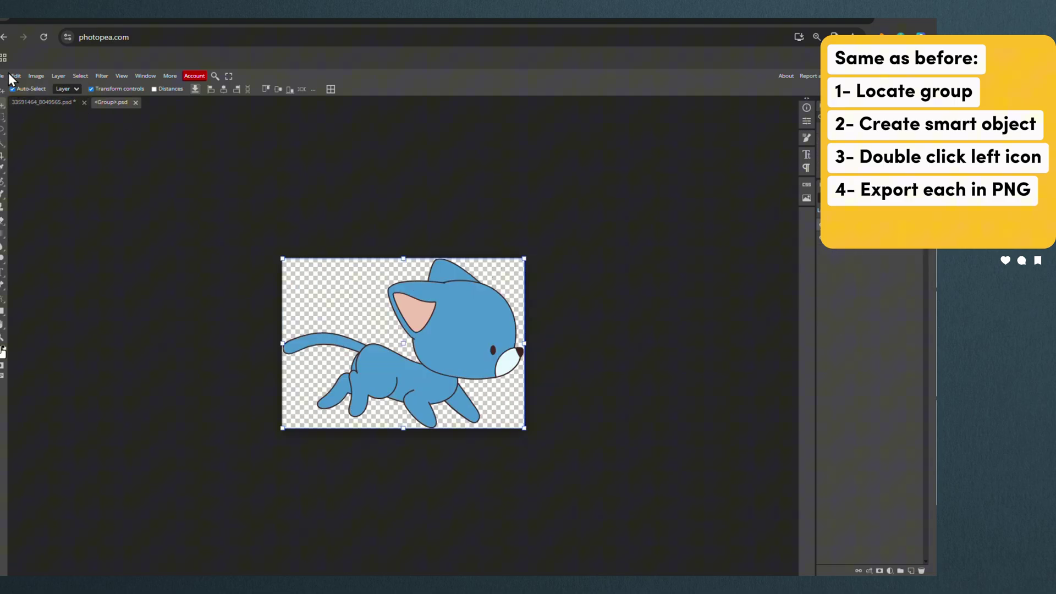
Step: Export the remaining cat frames as PNGs, up to frame 6
{"action": "left_click", "coordinate": [7, 77]}
{"action": "left_click", "coordinate": [47, 205]}
{"action": "left_click", "coordinate": [110, 205]}
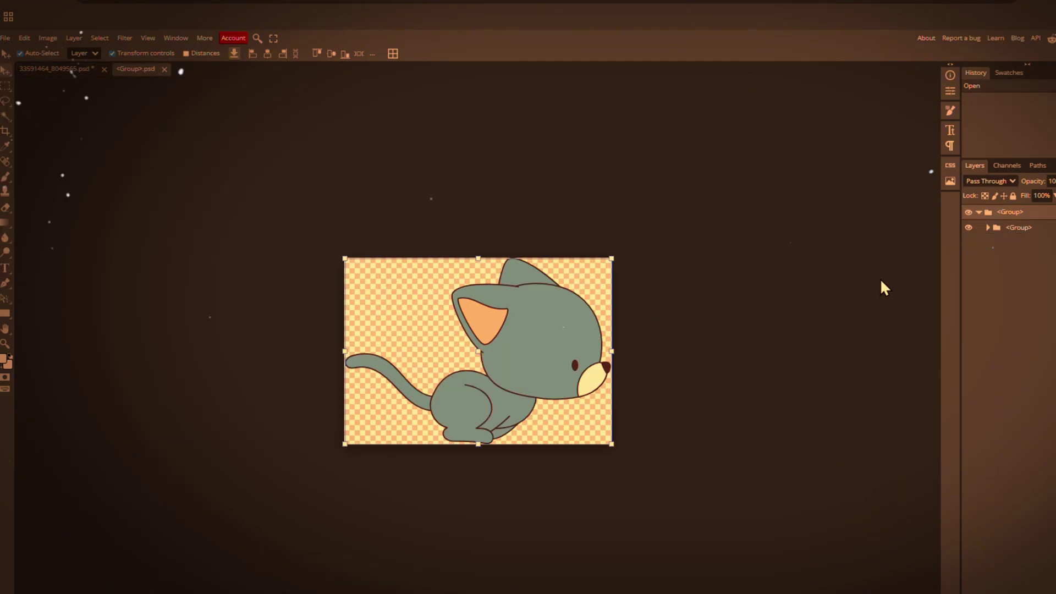
{"action": "left_click", "coordinate": [5, 37]}
{"action": "left_click", "coordinate": [110, 176]}
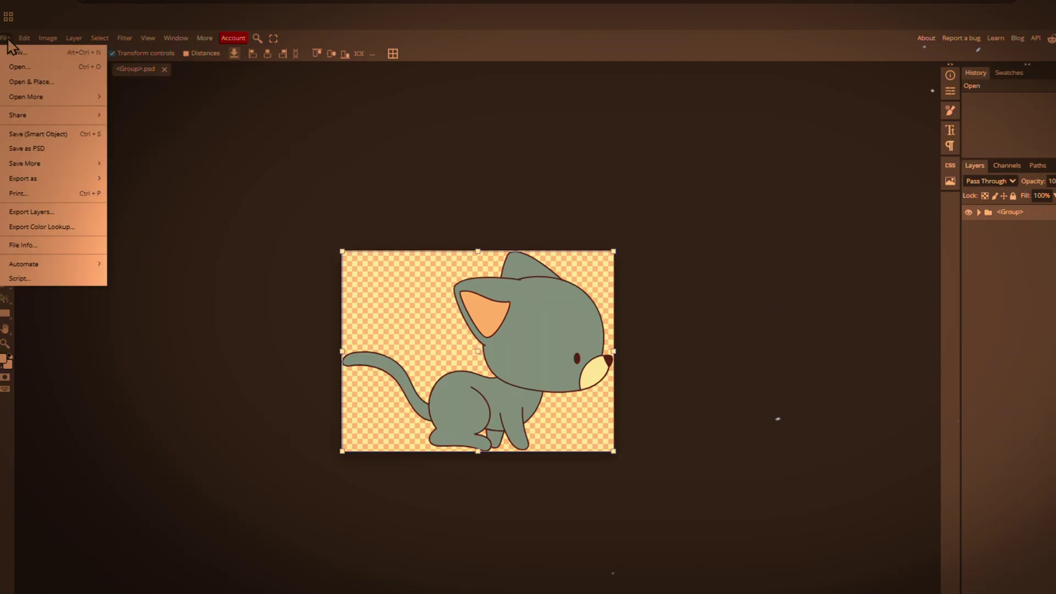
{"action": "left_click", "coordinate": [110, 177]}
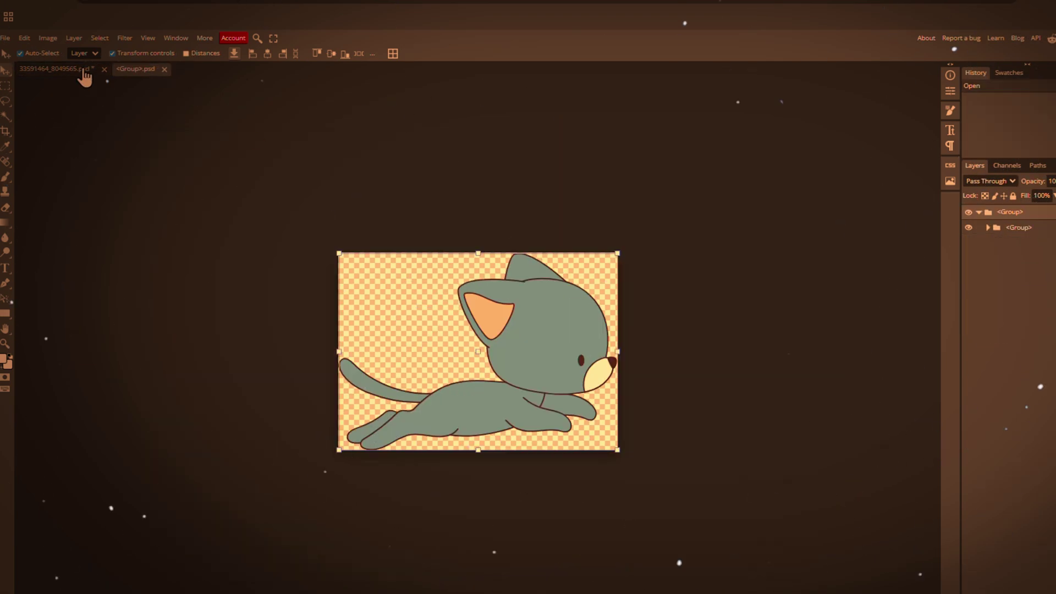
{"action": "left_click", "coordinate": [6, 38]}
{"action": "left_click", "coordinate": [155, 185]}
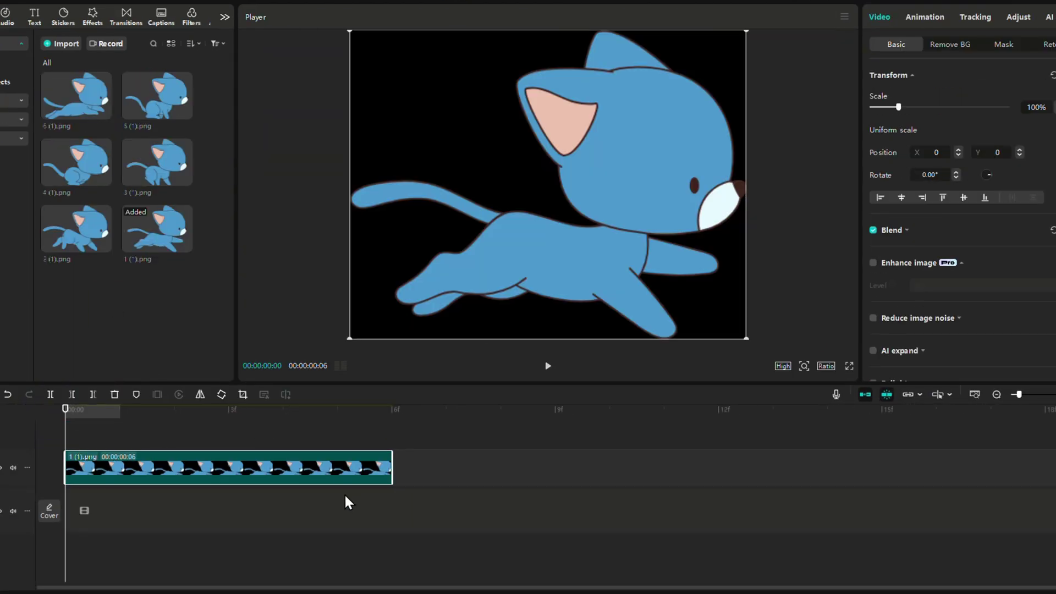
Step: Place cat frames 2 through 6 in order on the timeline and play the sequence
{"action": "left_click_drag", "start_coordinate": [76, 228], "coordinate": [415, 431]}
{"action": "left_click_drag", "start_coordinate": [185, 179], "coordinate": [414, 468]}
{"action": "left_click_drag", "start_coordinate": [77, 162], "coordinate": [587, 467]}
{"action": "left_click_drag", "start_coordinate": [157, 96], "coordinate": [759, 468]}
{"action": "left_click_drag", "start_coordinate": [76, 96], "coordinate": [928, 475]}
{"action": "left_click", "coordinate": [548, 365]}
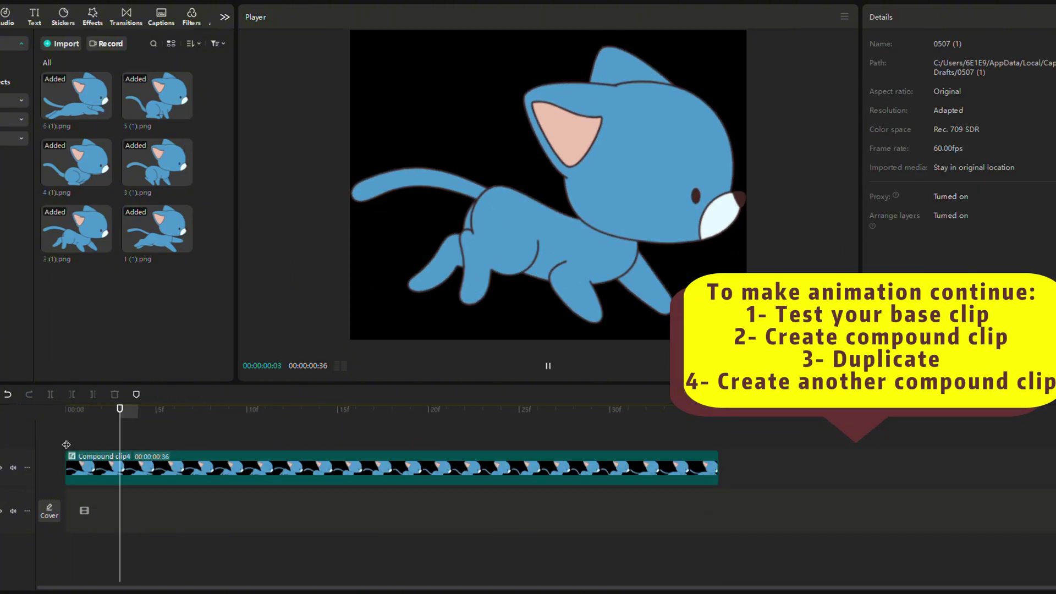
Step: Copy the compound cat clip and line a pasted duplicate up after the original
{"action": "left_click", "coordinate": [66, 446]}
{"action": "left_click", "coordinate": [538, 467]}
{"action": "scroll", "coordinate": [309, 484], "scroll_direction": "down", "scroll_amount": 2}
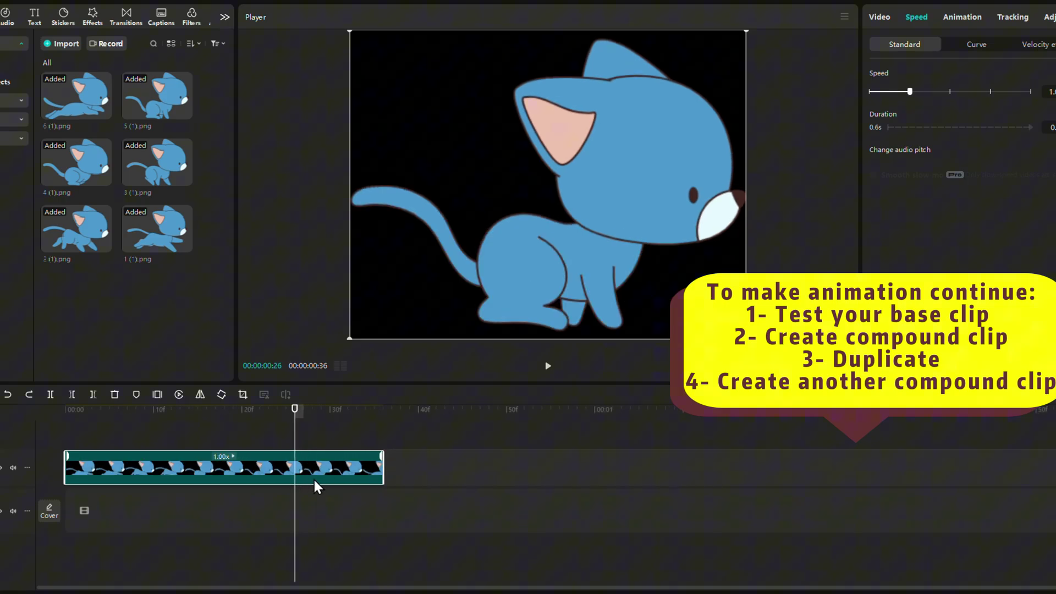
{"action": "left_click", "coordinate": [329, 409]}
{"action": "key", "text": "ctrl+c"}
{"action": "key", "text": "ctrl+v"}
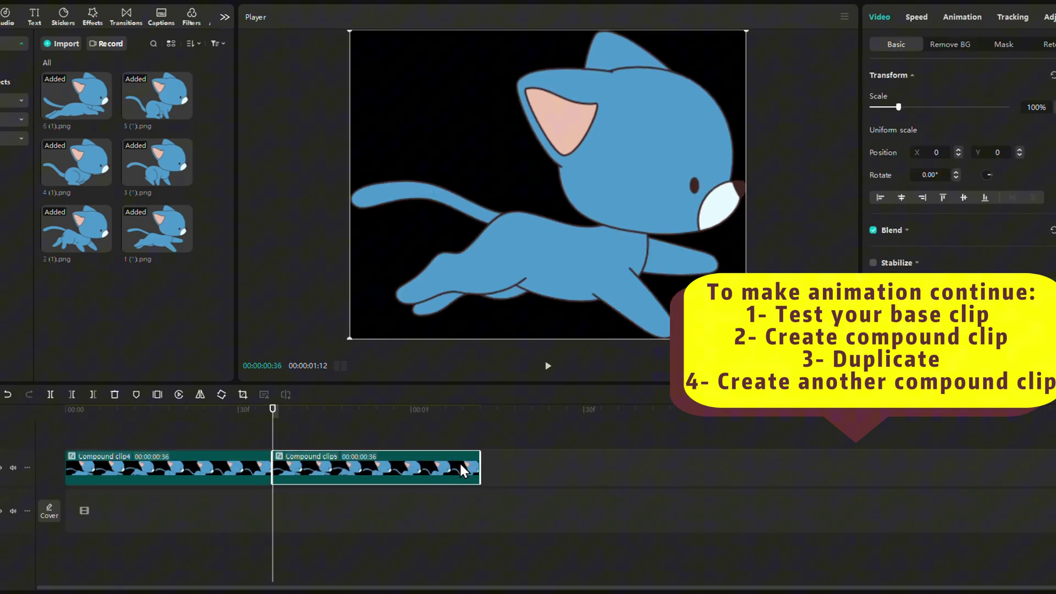
{"action": "left_click_drag", "start_coordinate": [196, 411], "coordinate": [329, 412]}
Step: Paste several more copies of the cat clip and play the repeated run
{"action": "key", "text": "ctrl+v"}
{"action": "key", "text": "ctrl+v"}
{"action": "left_click", "coordinate": [544, 412]}
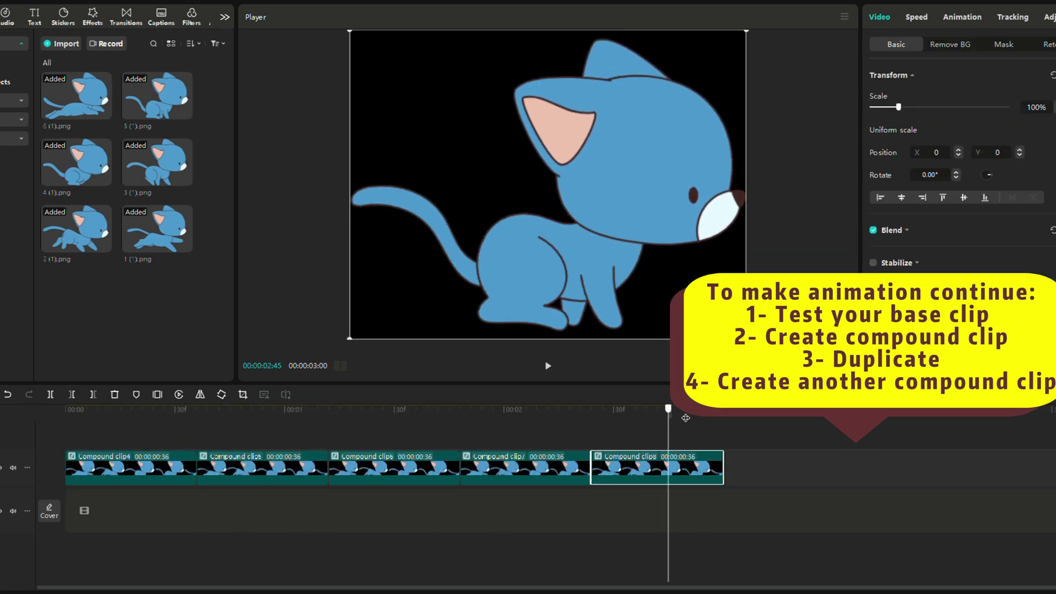
{"action": "key", "text": "ctrl+v"}
{"action": "key", "text": "ctrl+minus"}
{"action": "key", "text": "ctrl+v"}
{"action": "key", "text": "ctrl+v"}
{"action": "key", "text": "ctrl+v"}
{"action": "key", "text": "space"}
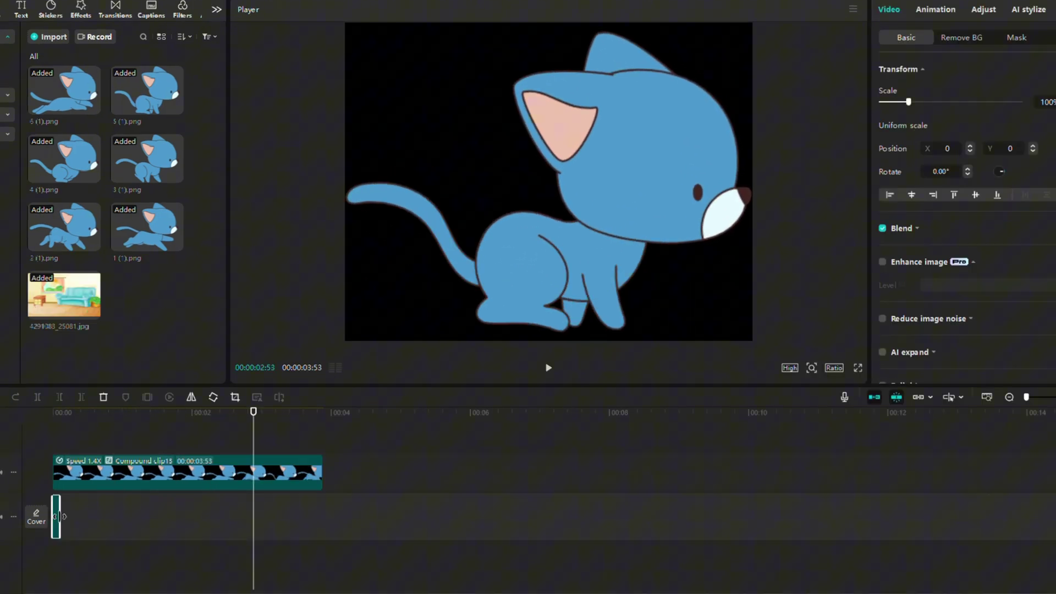
Step: Stretch the background to the cat clip's length, scale the cat to 19%, and place it on the floor
{"action": "left_click_drag", "start_coordinate": [63, 516], "coordinate": [325, 511]}
{"action": "left_click_drag", "start_coordinate": [349, 304], "coordinate": [437, 264]}
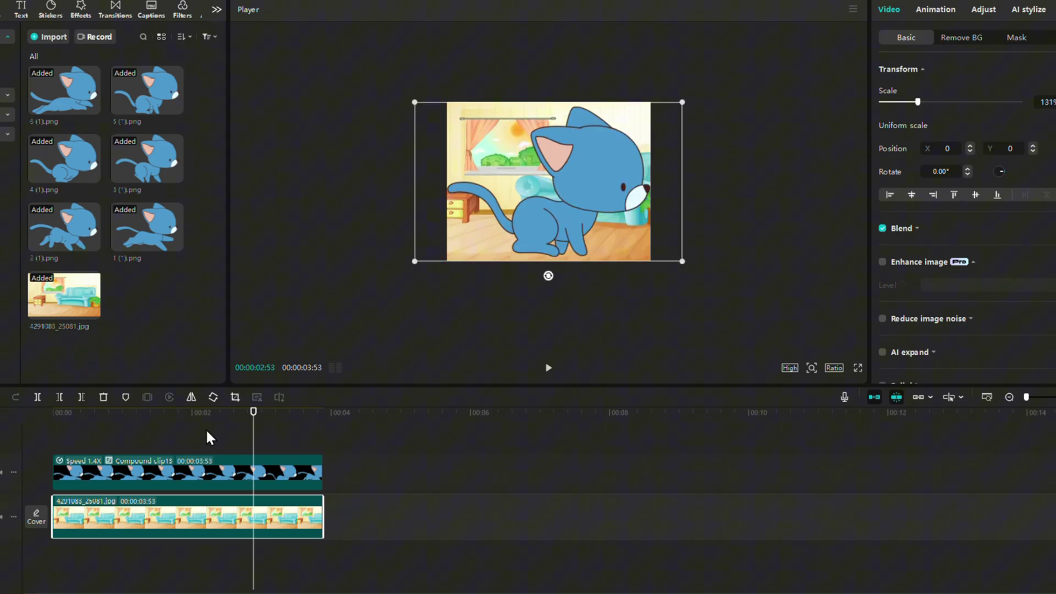
{"action": "left_click", "coordinate": [181, 470]}
{"action": "scroll", "coordinate": [555, 191], "scroll_direction": "down", "scroll_amount": 5}
{"action": "left_click_drag", "start_coordinate": [556, 192], "coordinate": [519, 234]}
{"action": "key", "text": "space"}
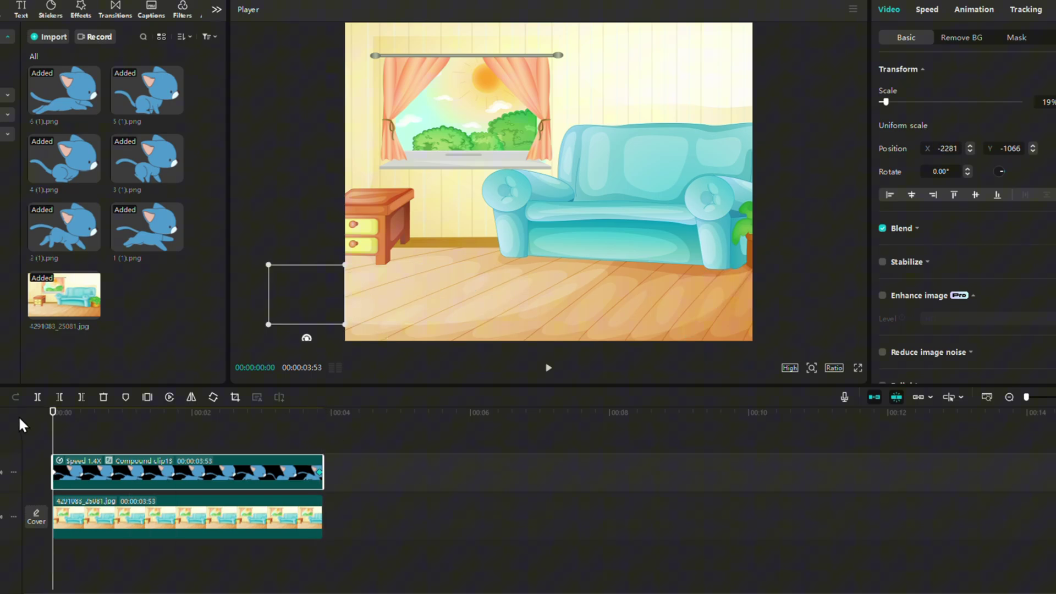
Step: Preview the cat crossing the living room from the start
{"action": "key", "text": "space"}
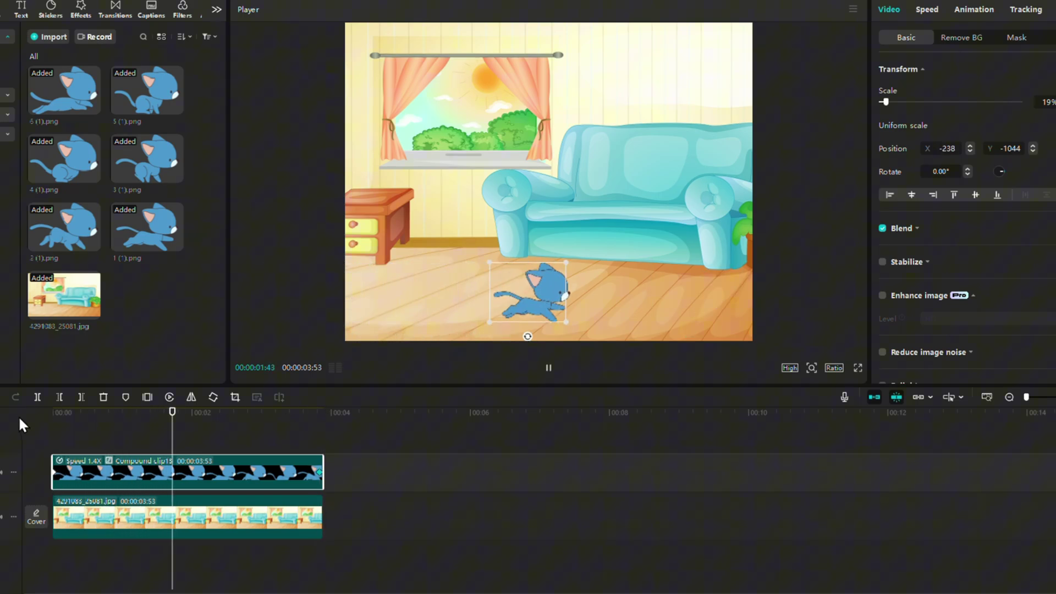
{"action": "left_click", "coordinate": [19, 419]}
{"action": "left_click", "coordinate": [166, 471]}
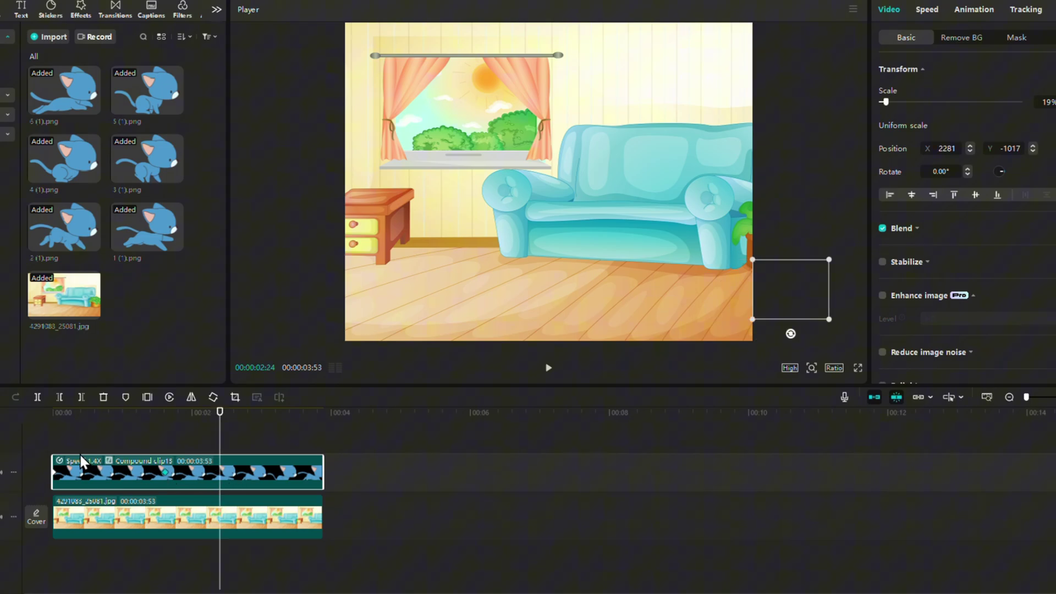
{"action": "left_click", "coordinate": [56, 442]}
{"action": "key", "text": "space"}
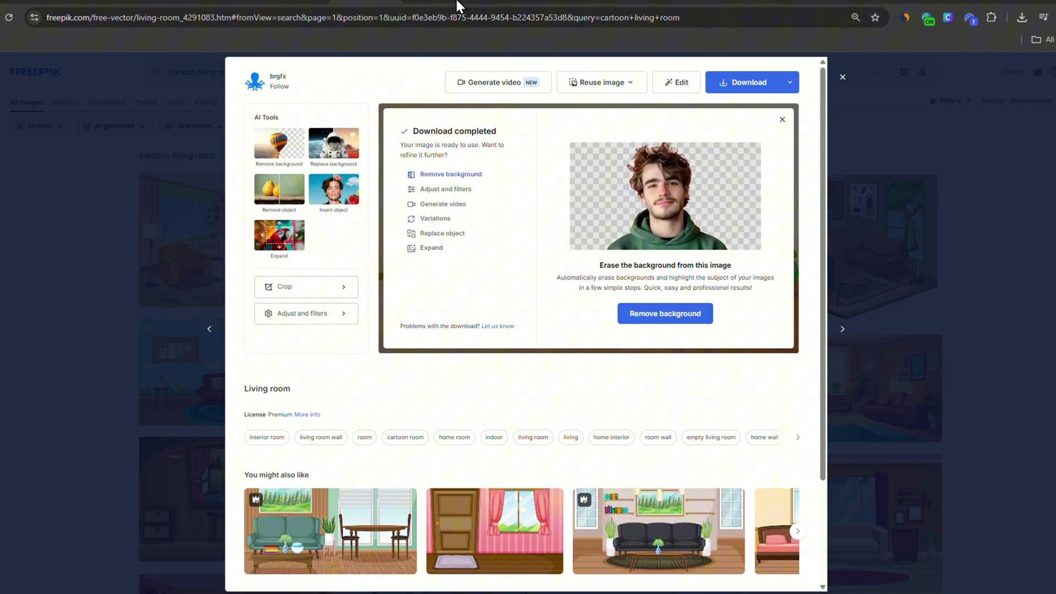
Step: Download the bird sprite sheet from Freepik as EPS
{"action": "left_click", "coordinate": [458, 6]}
{"action": "left_click", "coordinate": [856, 115]}
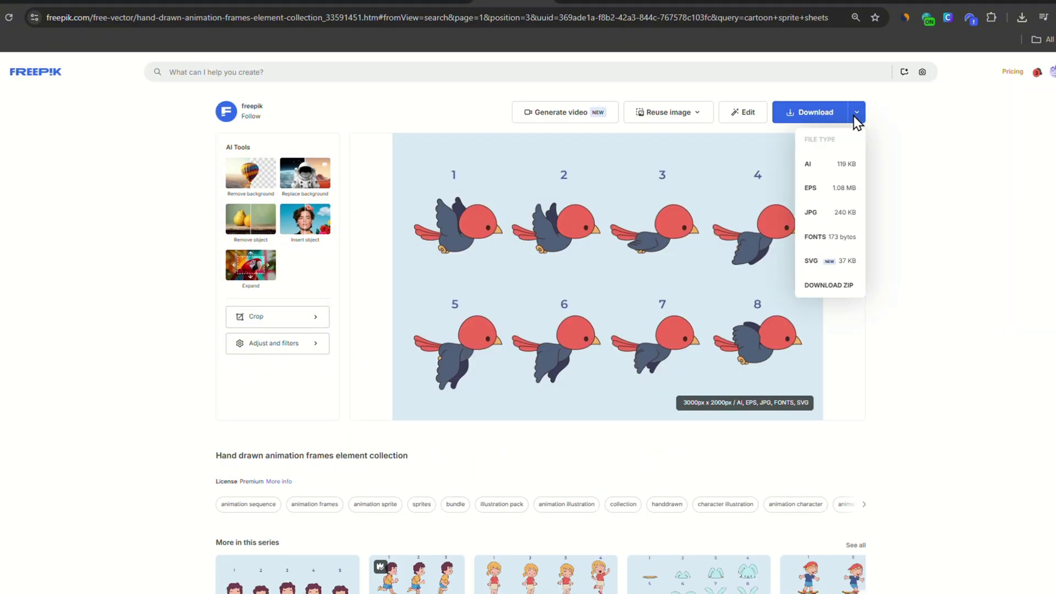
{"action": "left_click", "coordinate": [838, 192]}
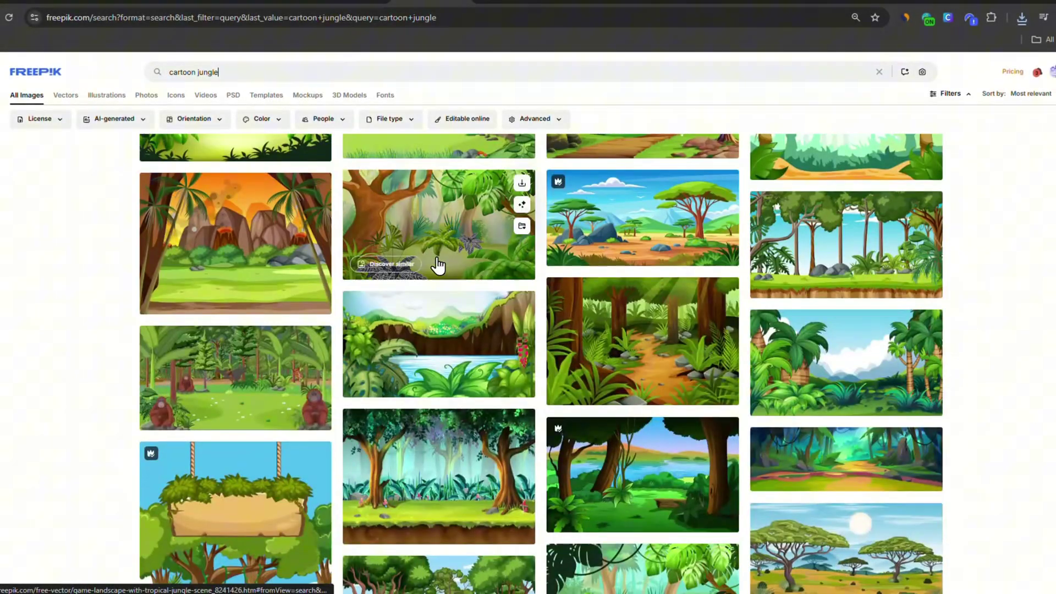
Step: Open the tropical jungle game landscape result and show its download file types
{"action": "scroll", "coordinate": [434, 268], "scroll_direction": "down", "scroll_amount": 2}
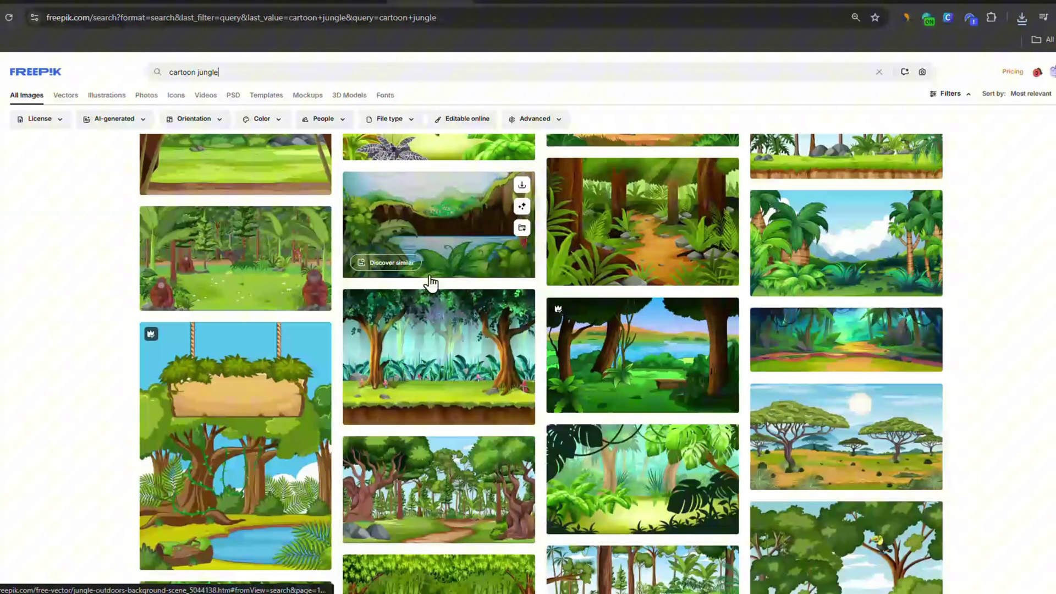
{"action": "scroll", "coordinate": [431, 284], "scroll_direction": "down", "scroll_amount": 4}
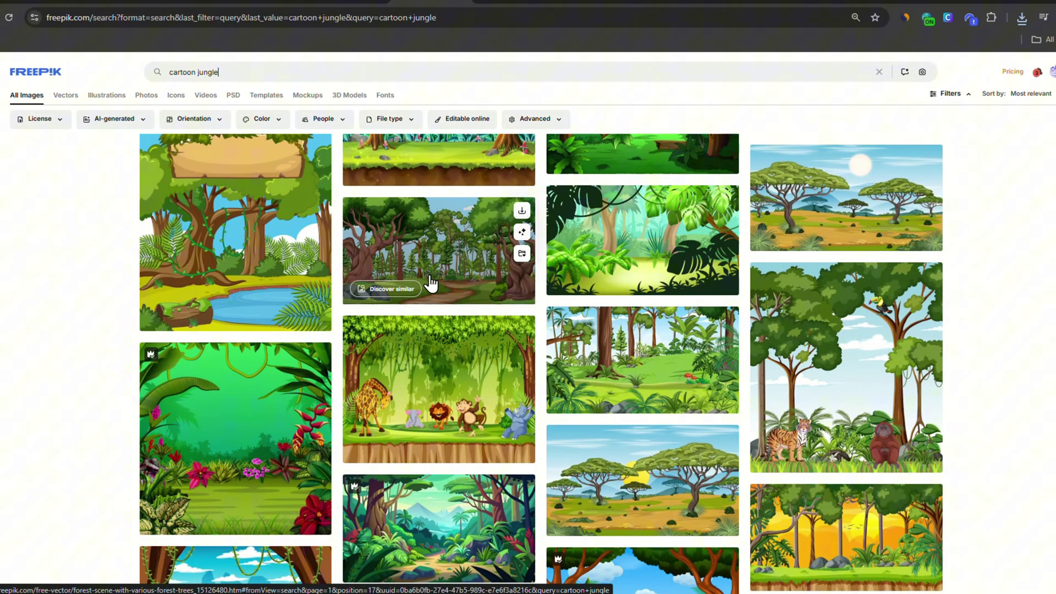
{"action": "scroll", "coordinate": [430, 283], "scroll_direction": "up", "scroll_amount": 7}
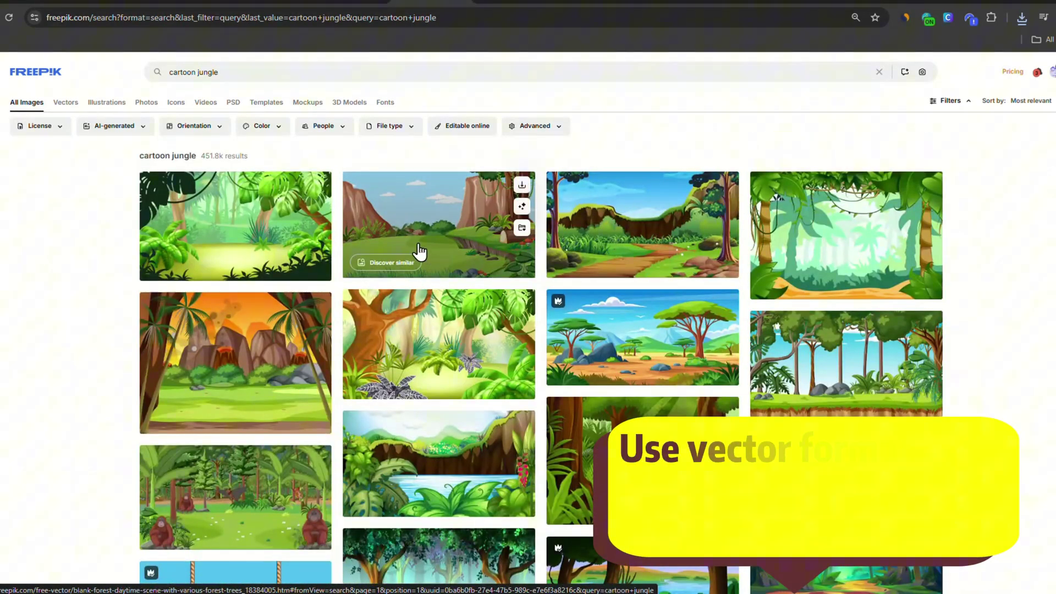
{"action": "left_click", "coordinate": [230, 237]}
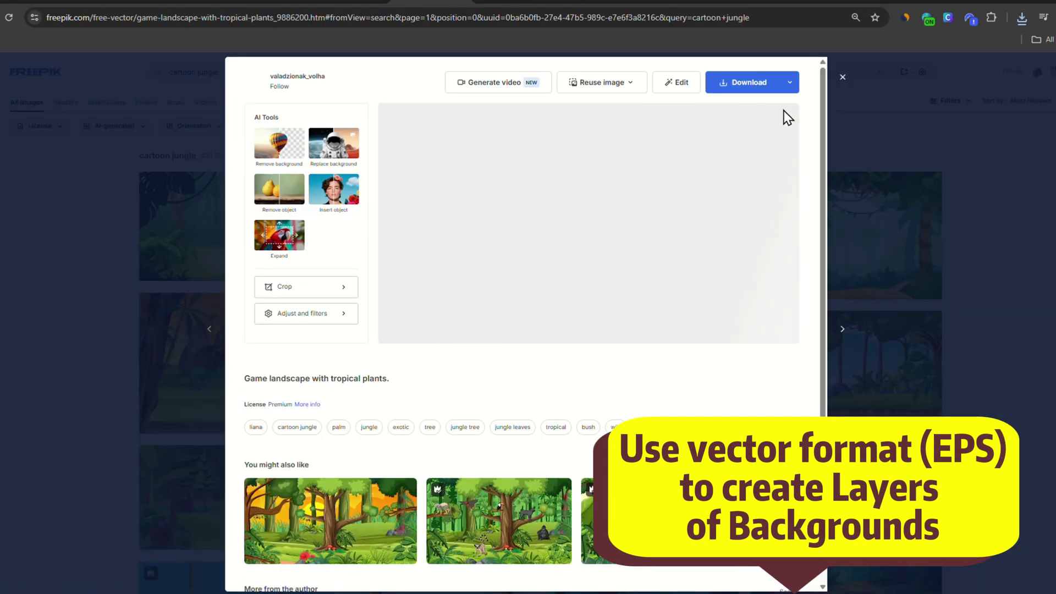
{"action": "left_click", "coordinate": [792, 83]}
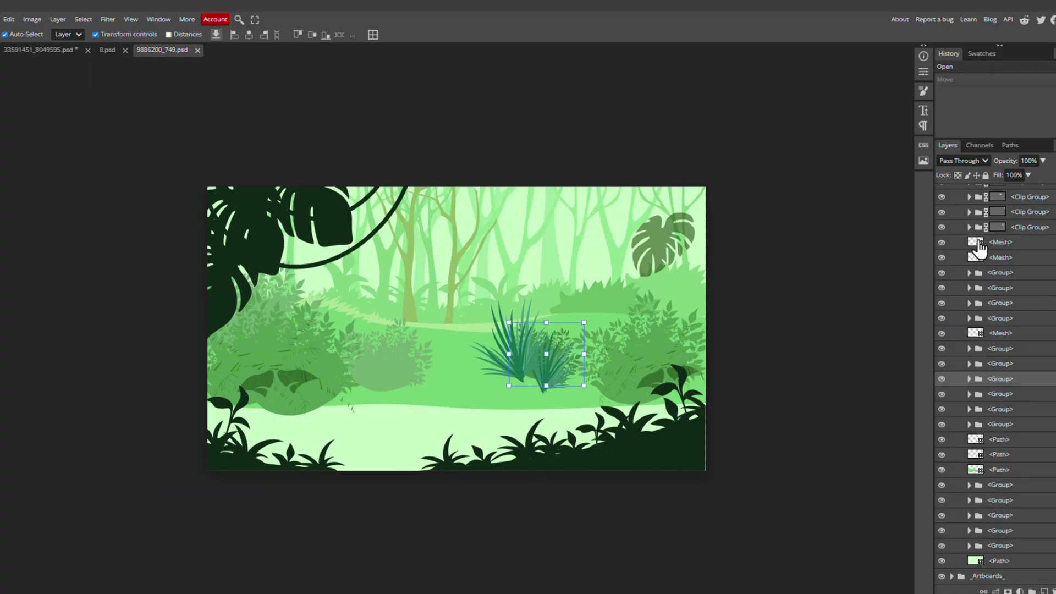
Step: Expand the jungle's clip group and hide the top-left monstera leaf group
{"action": "left_click", "coordinate": [962, 215]}
{"action": "left_click", "coordinate": [961, 206]}
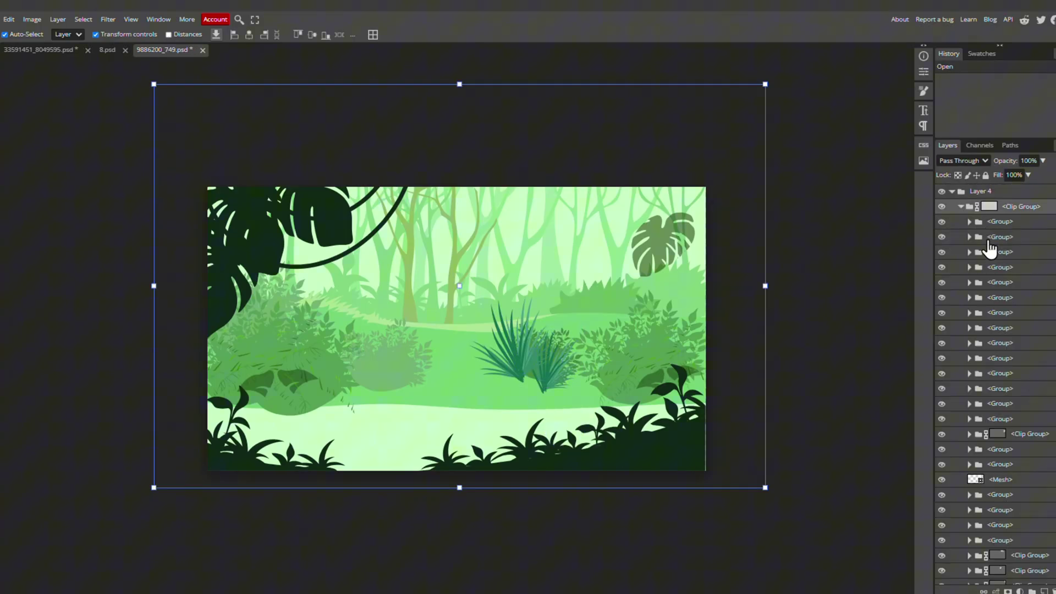
{"action": "left_click", "coordinate": [254, 238]}
{"action": "left_click", "coordinate": [998, 284]}
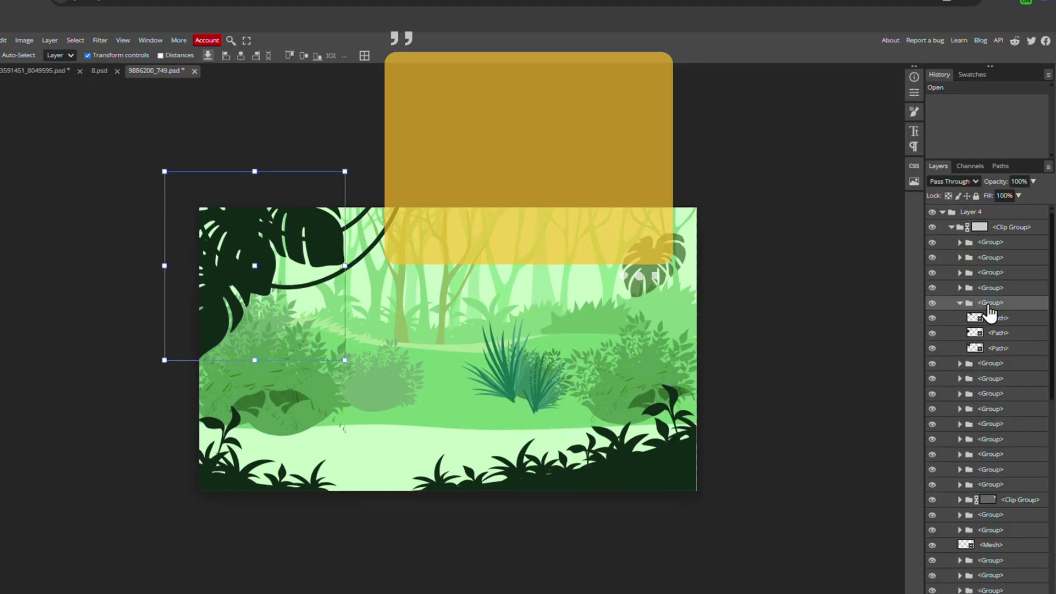
{"action": "left_click", "coordinate": [960, 302]}
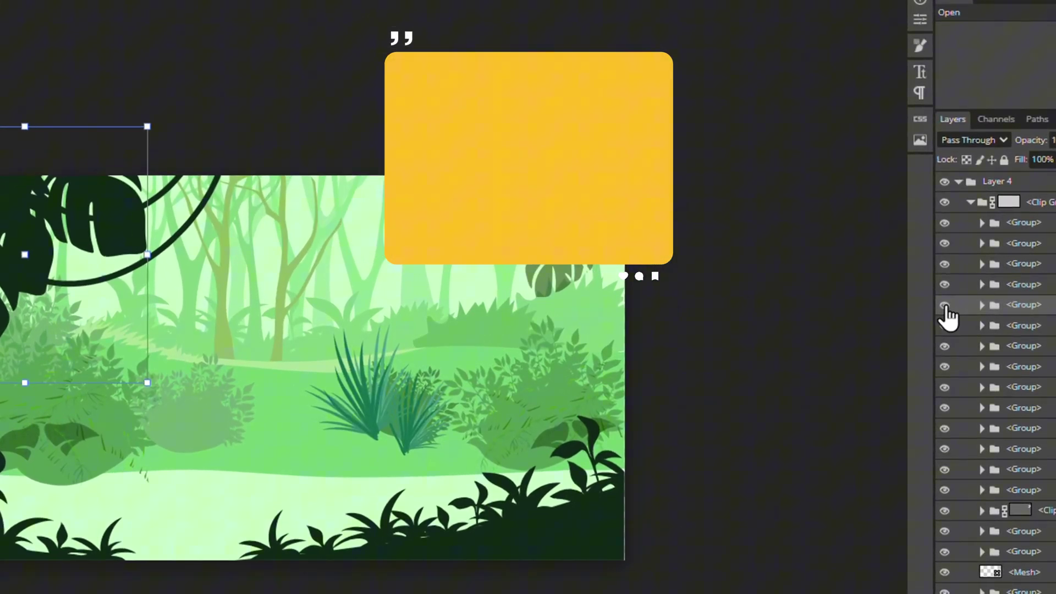
{"action": "left_click", "coordinate": [945, 306]}
Step: Export the jungle without the leaves as PNG, then bring up the leaf group's layer actions
{"action": "left_click", "coordinate": [2, 38]}
{"action": "mouse_move", "coordinate": [47, 196]}
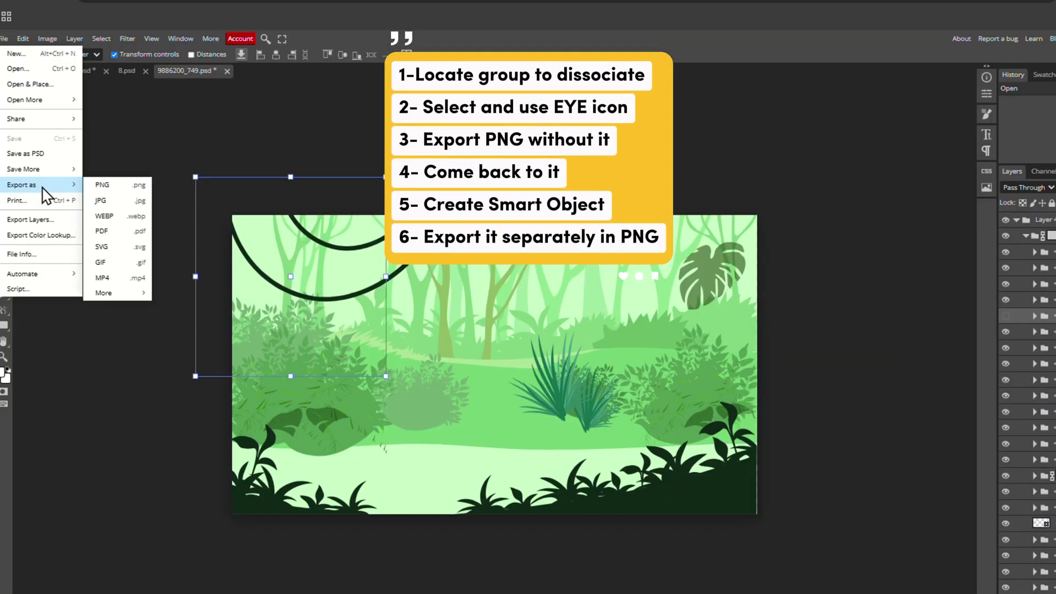
{"action": "left_click", "coordinate": [102, 186]}
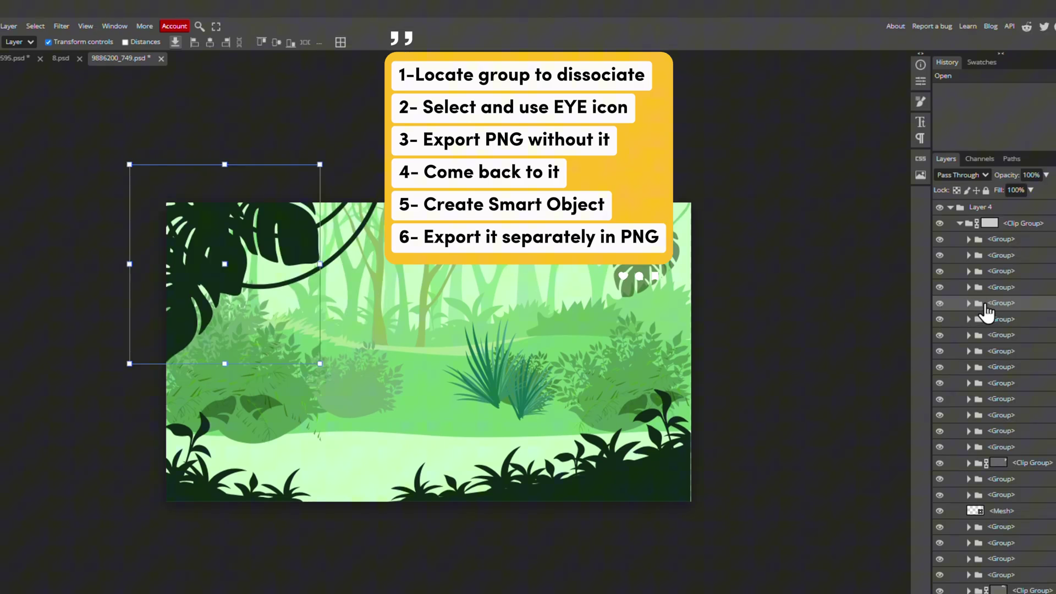
{"action": "right_click", "coordinate": [986, 312]}
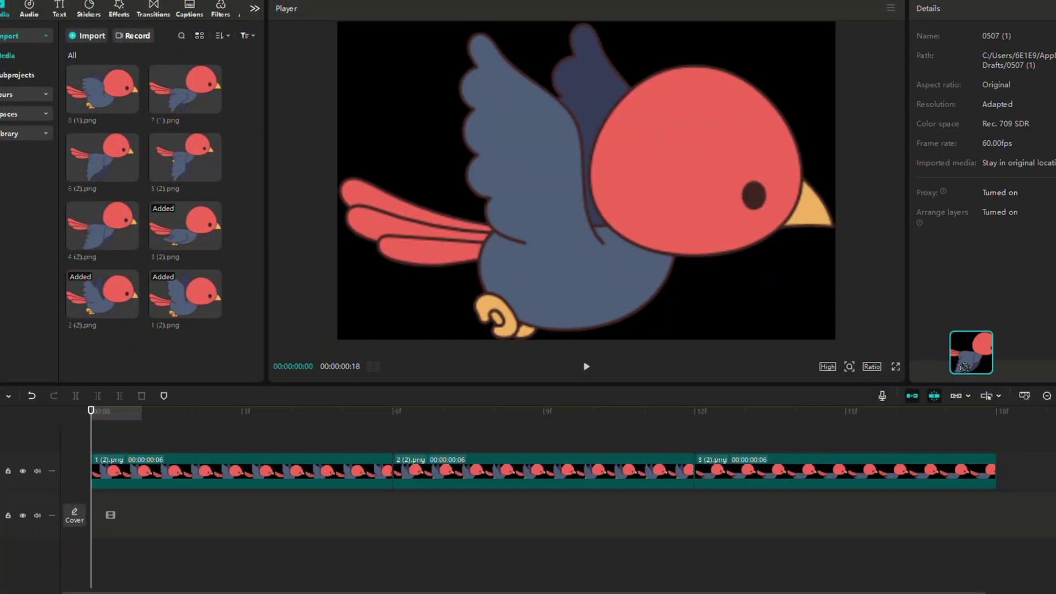
Step: Add the next two bird frames to the timeline and preview the animation
{"action": "left_click_drag", "start_coordinate": [185, 158], "coordinate": [717, 476]}
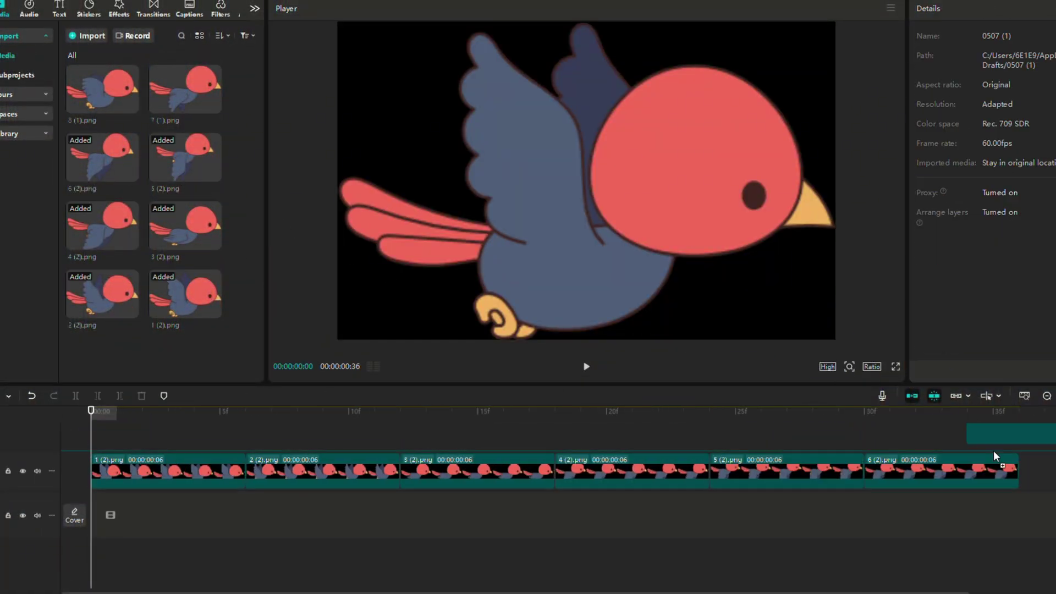
{"action": "left_click_drag", "start_coordinate": [973, 435], "coordinate": [655, 478]}
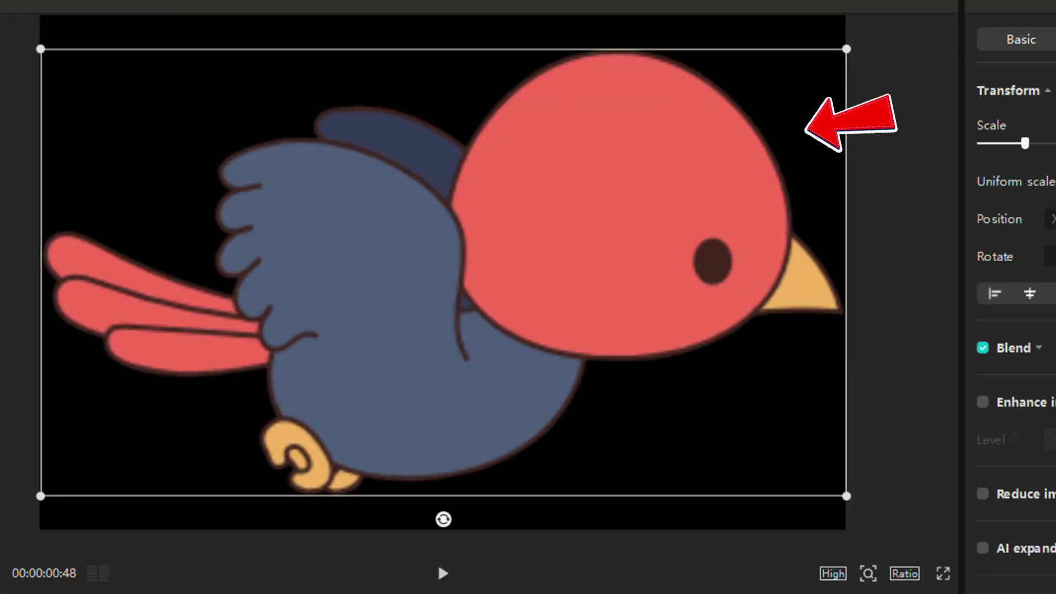
{"action": "key", "text": "space"}
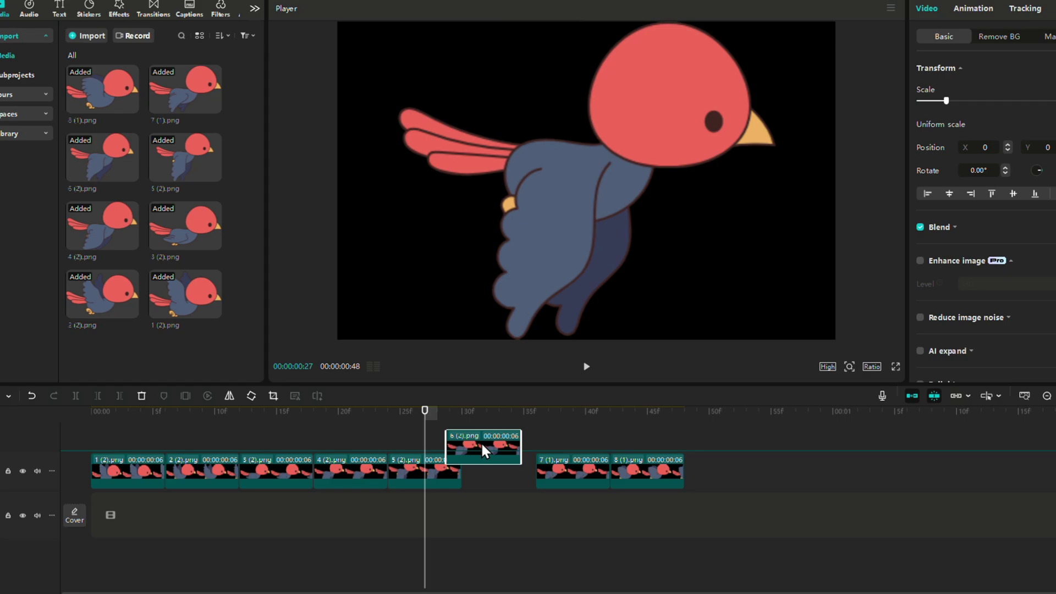
Step: Fill the gap with frame 6 (2).png, then rescale and realign frames 7 and 8 to match
{"action": "left_click_drag", "start_coordinate": [483, 451], "coordinate": [497, 511]}
{"action": "left_click_drag", "start_coordinate": [572, 509], "coordinate": [454, 471]}
{"action": "left_click_drag", "start_coordinate": [330, 41], "coordinate": [385, 79]}
{"action": "left_click_drag", "start_coordinate": [500, 192], "coordinate": [514, 141]}
{"action": "left_click_drag", "start_coordinate": [448, 470], "coordinate": [573, 508]}
{"action": "left_click_drag", "start_coordinate": [642, 508], "coordinate": [429, 470]}
{"action": "left_click_drag", "start_coordinate": [406, 308], "coordinate": [454, 219]}
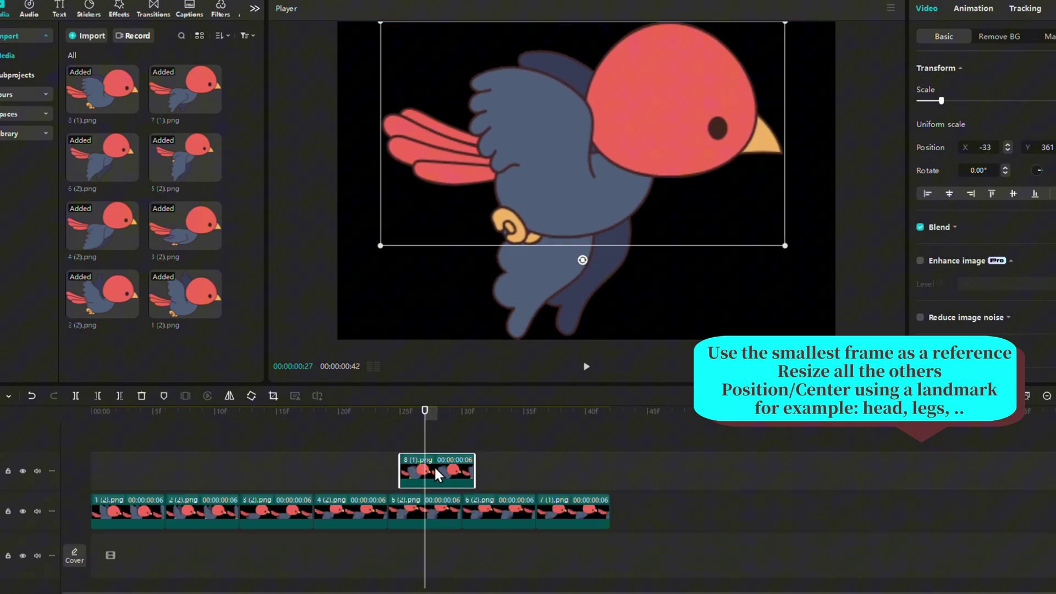
{"action": "left_click_drag", "start_coordinate": [440, 467], "coordinate": [649, 509]}
Step: Realign frames 4 (2).png, 3 (2).png and 2 (2).png so the bird lines up with the others
{"action": "left_click", "coordinate": [363, 412]}
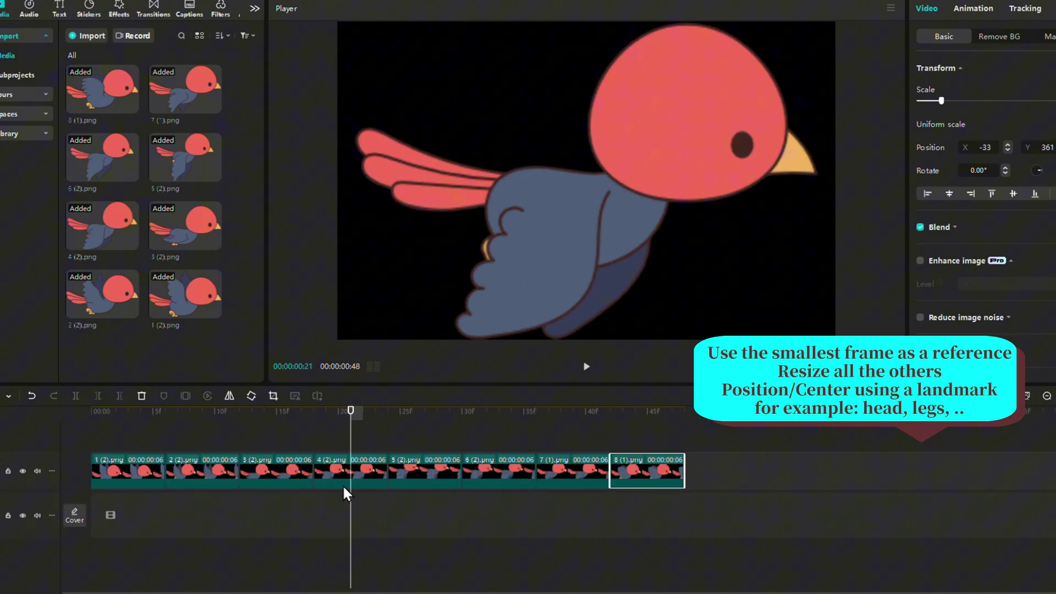
{"action": "left_click_drag", "start_coordinate": [344, 494], "coordinate": [393, 472]}
{"action": "left_click", "coordinate": [412, 412]}
{"action": "left_click_drag", "start_coordinate": [462, 327], "coordinate": [450, 299]}
{"action": "left_click_drag", "start_coordinate": [384, 475], "coordinate": [335, 512]}
{"action": "left_click_drag", "start_coordinate": [253, 511], "coordinate": [388, 476]}
{"action": "left_click_drag", "start_coordinate": [330, 302], "coordinate": [388, 241]}
{"action": "left_click_drag", "start_coordinate": [388, 476], "coordinate": [253, 512]}
{"action": "mouse_move", "coordinate": [198, 512]}
{"action": "left_mouse_down"}
{"action": "mouse_move", "coordinate": [271, 455]}
{"action": "mouse_move", "coordinate": [406, 484]}
{"action": "mouse_move", "coordinate": [200, 511]}
{"action": "left_mouse_up"}
Step: Undo lifting frame 1 (2).png and replay the aligned bird animation
{"action": "left_click_drag", "start_coordinate": [132, 511], "coordinate": [397, 473]}
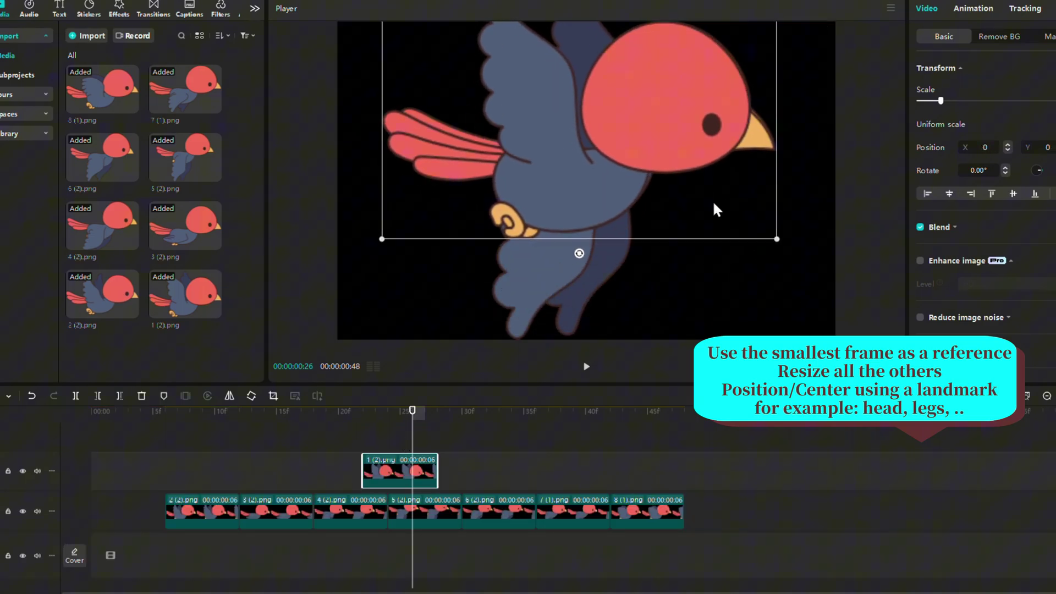
{"action": "key", "text": "ctrl+z"}
{"action": "key", "text": "space"}
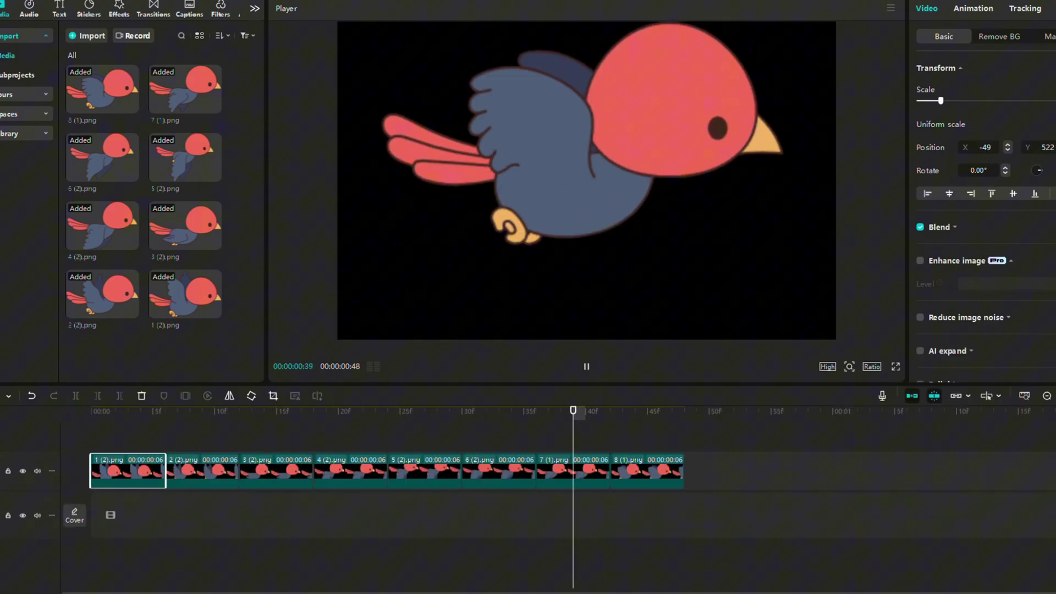
{"action": "key", "text": "space"}
{"action": "key", "text": "space"}
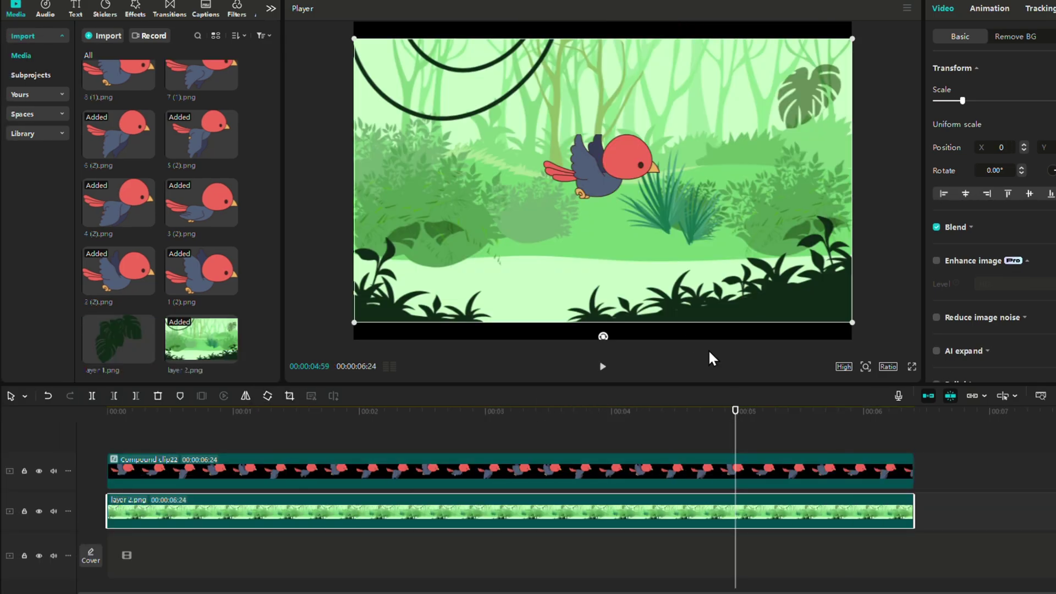
Step: Scale the jungle background to fill the frame and add leaf layer 1.png, shifted left
{"action": "left_click_drag", "start_coordinate": [852, 323], "coordinate": [883, 358]}
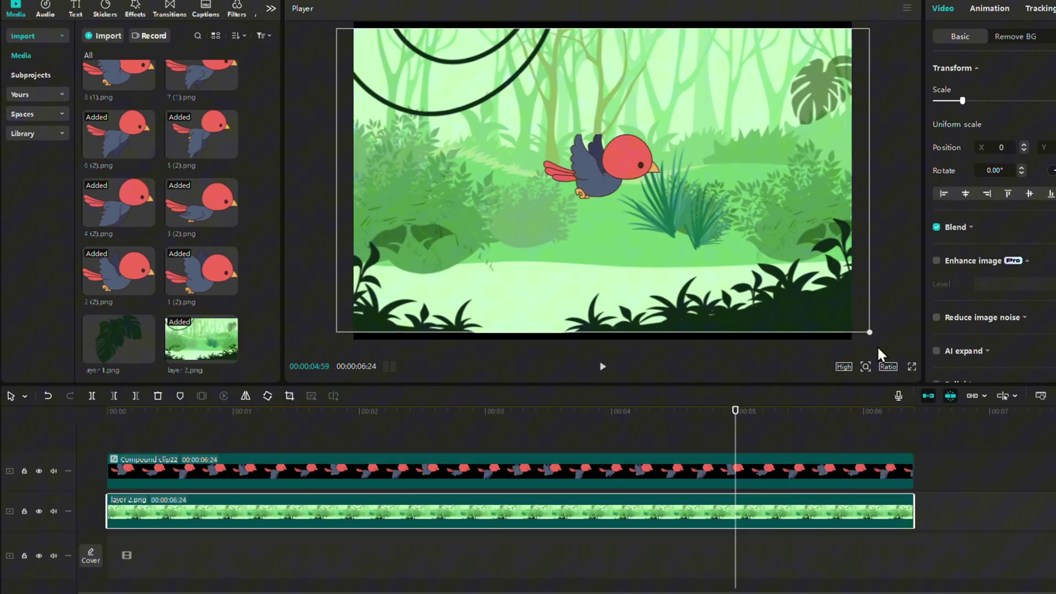
{"action": "key", "text": "Home"}
{"action": "left_click", "coordinate": [550, 470]}
{"action": "left_click_drag", "start_coordinate": [141, 341], "coordinate": [113, 470]}
{"action": "left_click_drag", "start_coordinate": [610, 189], "coordinate": [461, 189]}
Step: Move the bird compound clip from beyond the left edge across into the scene
{"action": "left_click", "coordinate": [169, 526]}
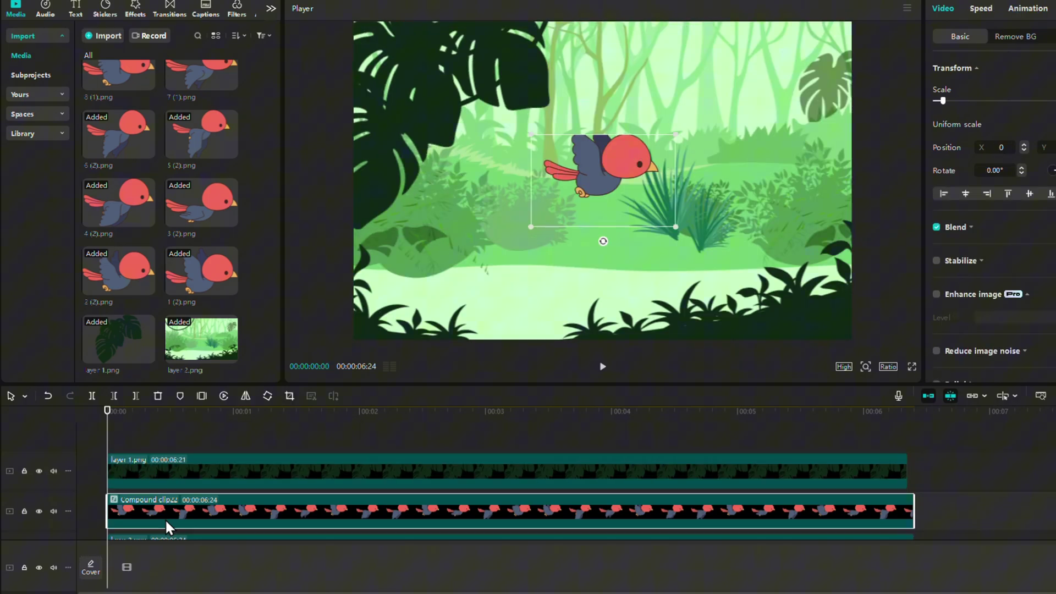
{"action": "scroll", "coordinate": [608, 187], "scroll_direction": "down", "scroll_amount": 3}
{"action": "left_click_drag", "start_coordinate": [453, 144], "coordinate": [448, 142]}
{"action": "left_click_drag", "start_coordinate": [107, 409], "coordinate": [804, 412]}
{"action": "left_click_drag", "start_coordinate": [410, 138], "coordinate": [722, 137]}
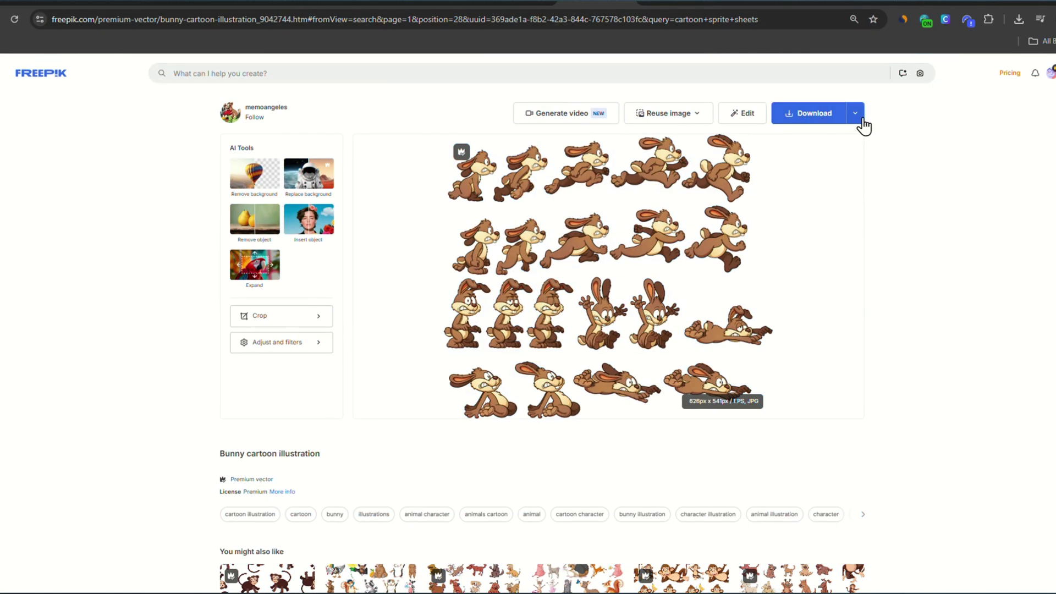
Step: Open the download file-type options for the bunny sprite sheet on Freepik
{"action": "left_click", "coordinate": [856, 115]}
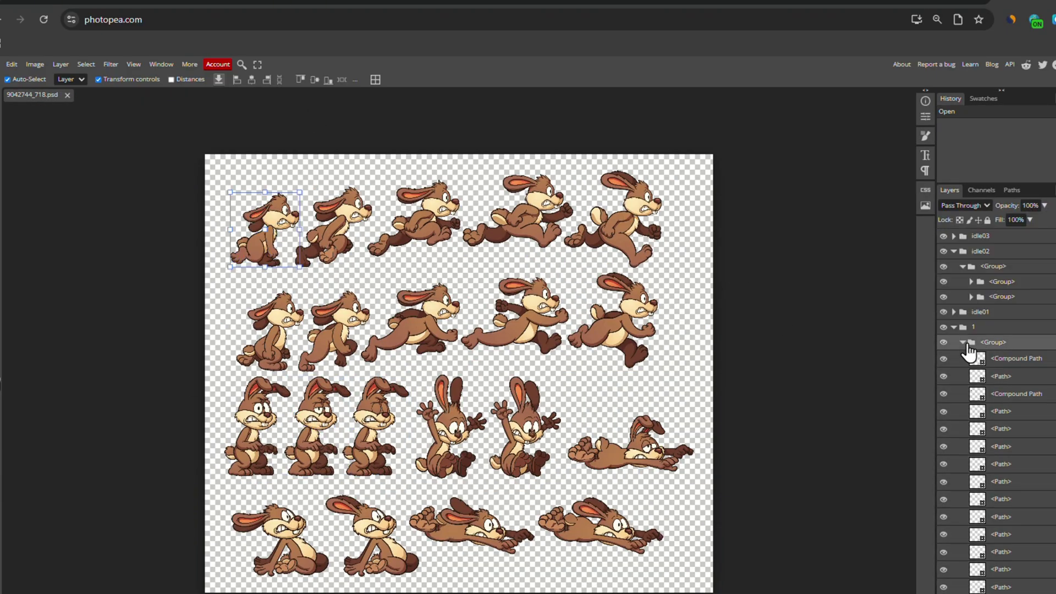
Step: Convert the bunny layers to smart objects and open a bunny frame as its own document
{"action": "right_click", "coordinate": [982, 330]}
{"action": "left_click", "coordinate": [1012, 415]}
{"action": "right_click", "coordinate": [979, 378]}
{"action": "right_click", "coordinate": [985, 462]}
{"action": "left_click", "coordinate": [1015, 271]}
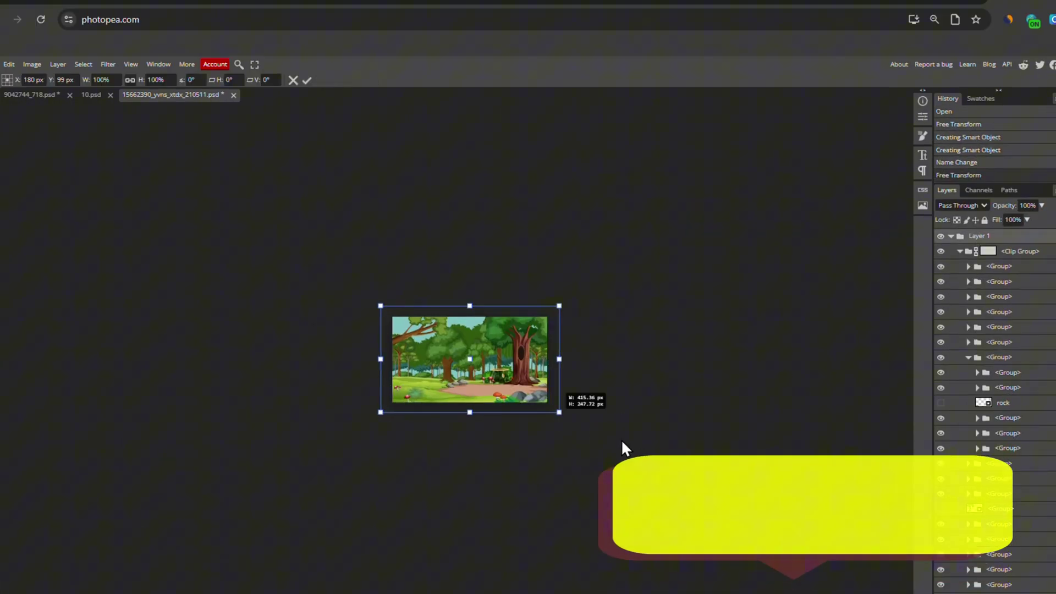
Step: Enlarge the forest background layer and unlink the mask from the Clip Group
{"action": "left_click_drag", "start_coordinate": [809, 557], "coordinate": [890, 593]}
{"action": "left_click", "coordinate": [1019, 260]}
{"action": "right_click", "coordinate": [1017, 259]}
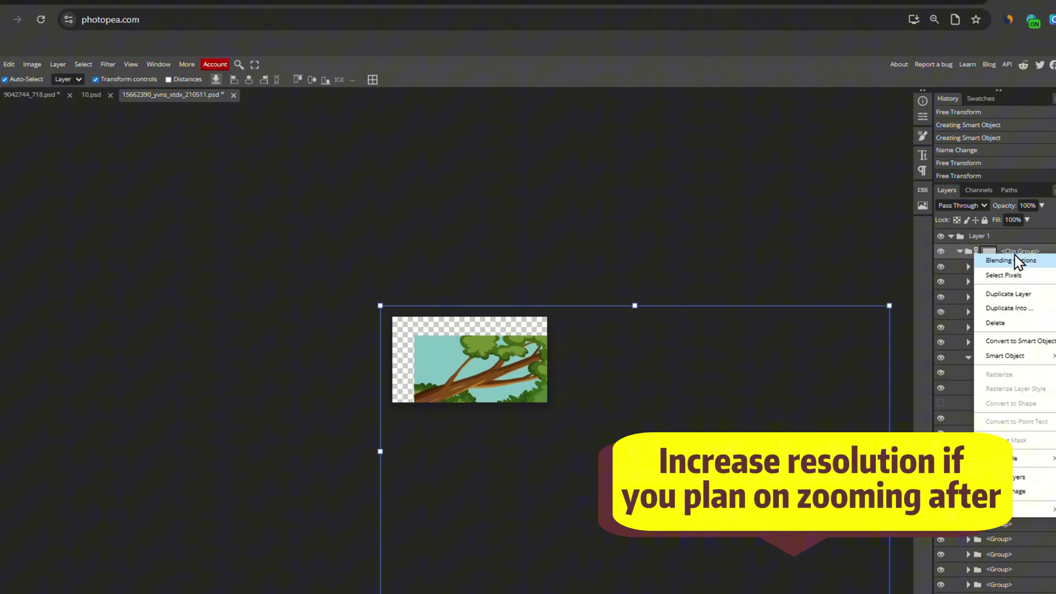
{"action": "left_click", "coordinate": [977, 252]}
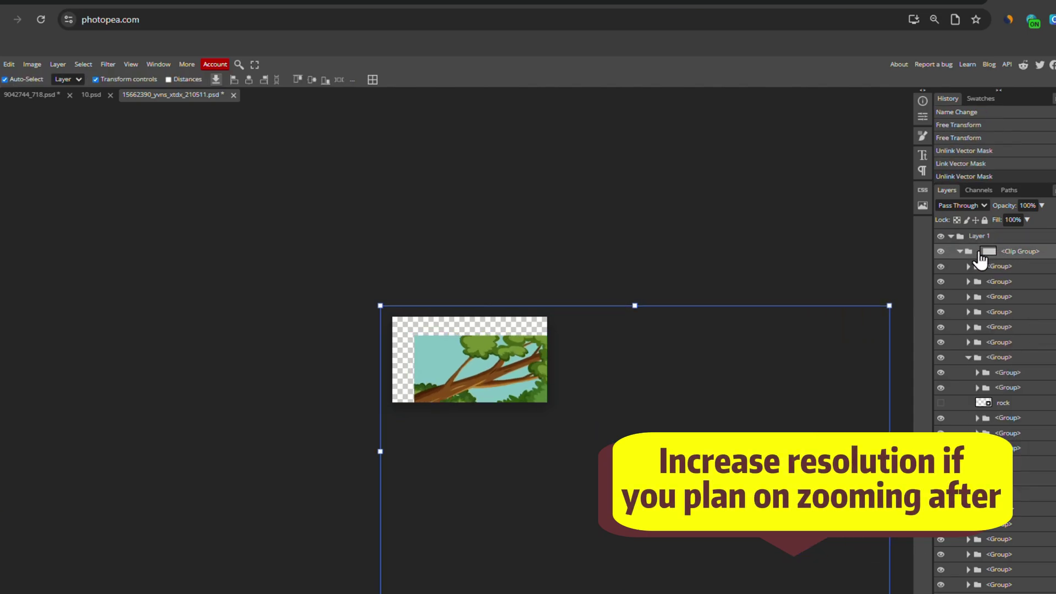
{"action": "left_click", "coordinate": [941, 251]}
{"action": "left_click", "coordinate": [941, 251]}
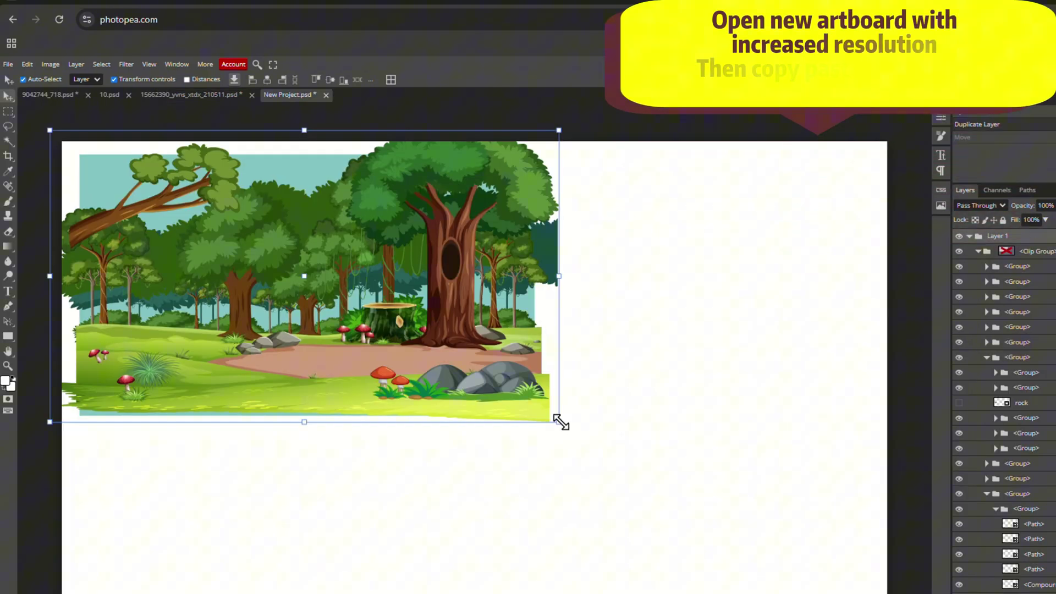
Step: Enlarge the pasted forest image slightly and add the first bunny frame to the CapCut timeline
{"action": "left_click_drag", "start_coordinate": [560, 423], "coordinate": [612, 454]}
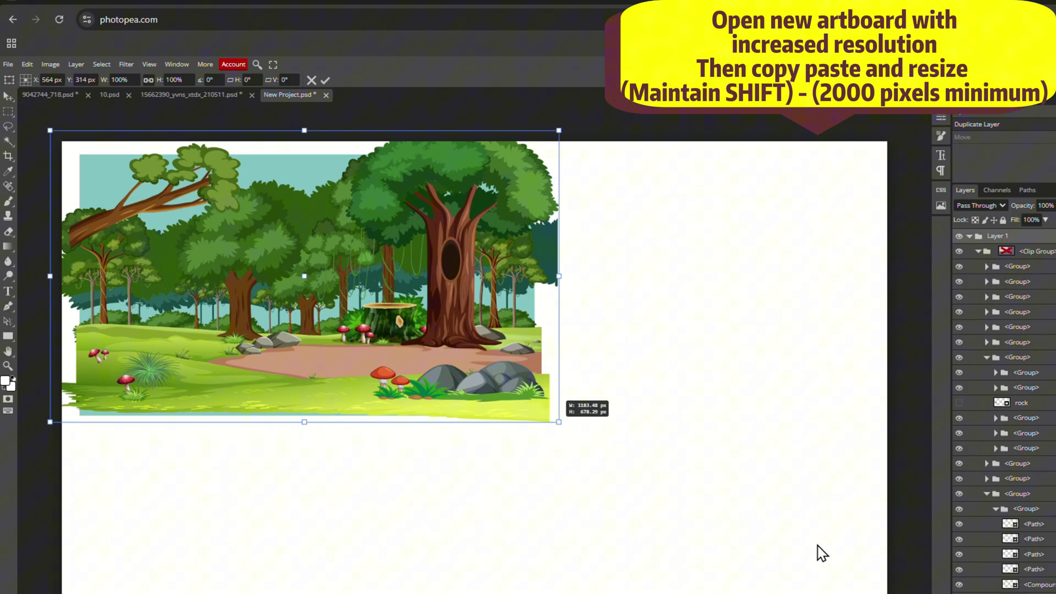
{"action": "left_click_drag", "start_coordinate": [559, 421], "coordinate": [561, 424]}
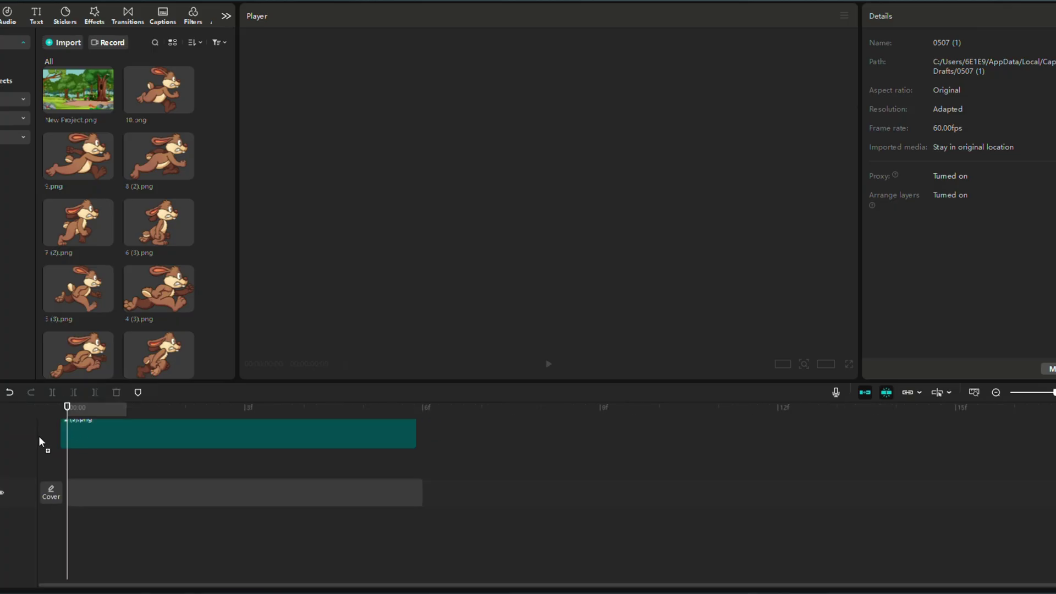
{"action": "left_click_drag", "start_coordinate": [42, 444], "coordinate": [82, 464]}
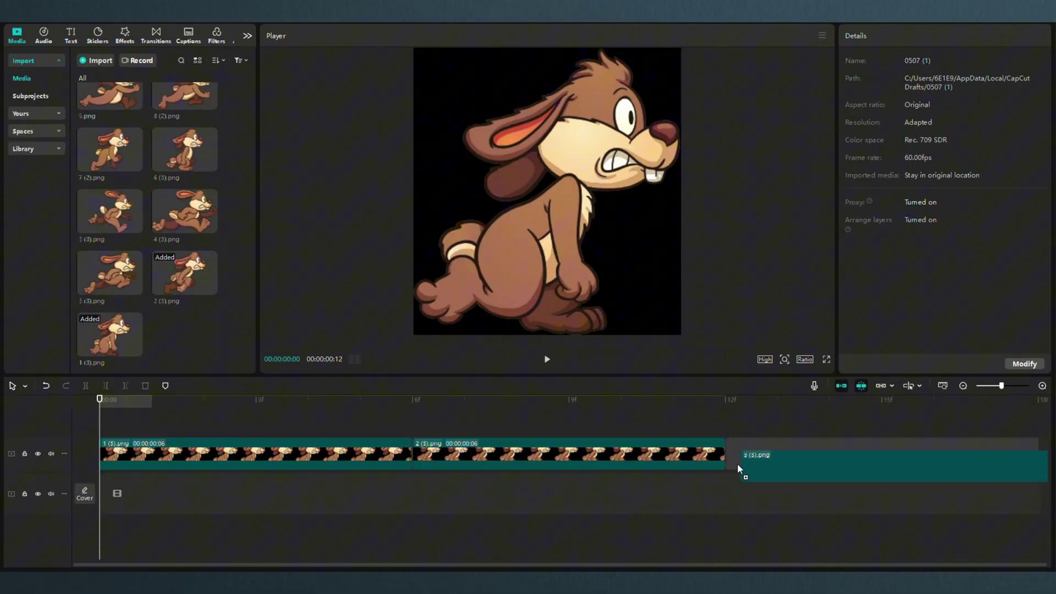
Step: Add frame 4 (3).png to the sequence end and preview the bunny frames to compare poses
{"action": "left_click_drag", "start_coordinate": [167, 227], "coordinate": [660, 454]}
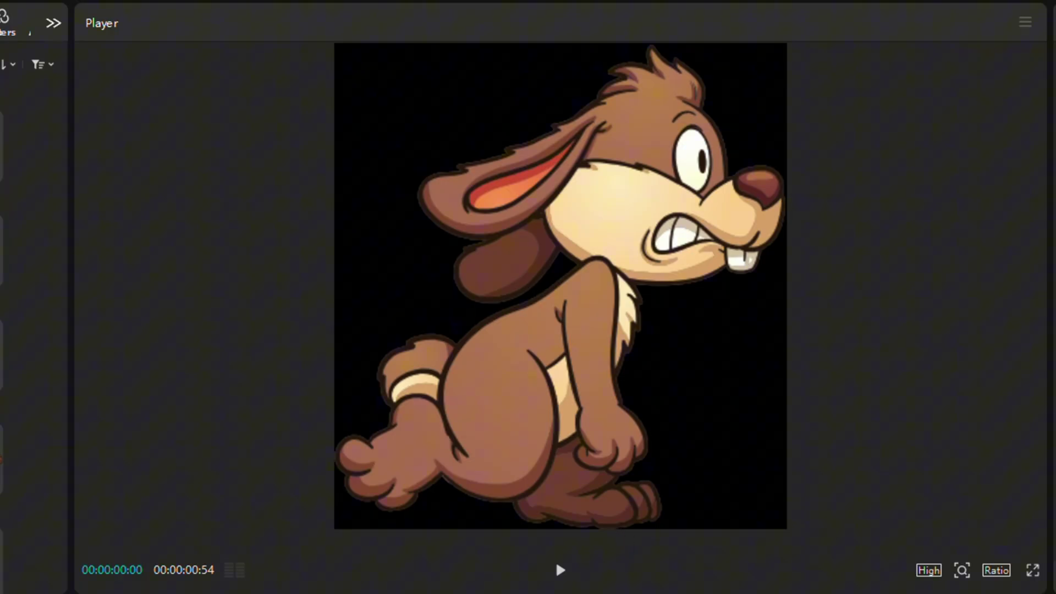
{"action": "left_click", "coordinate": [555, 560]}
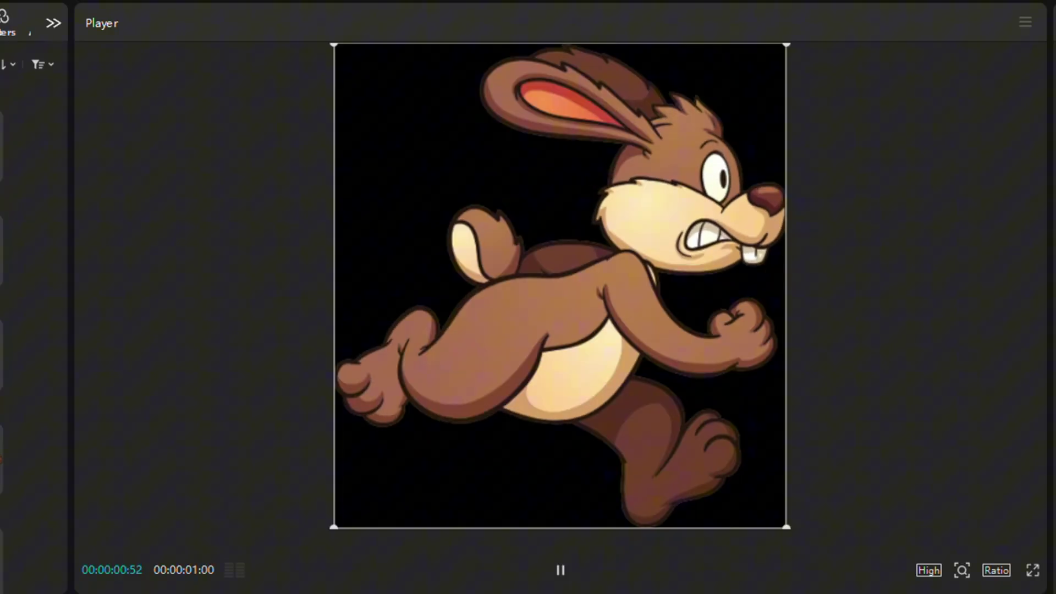
{"action": "left_click", "coordinate": [556, 560]}
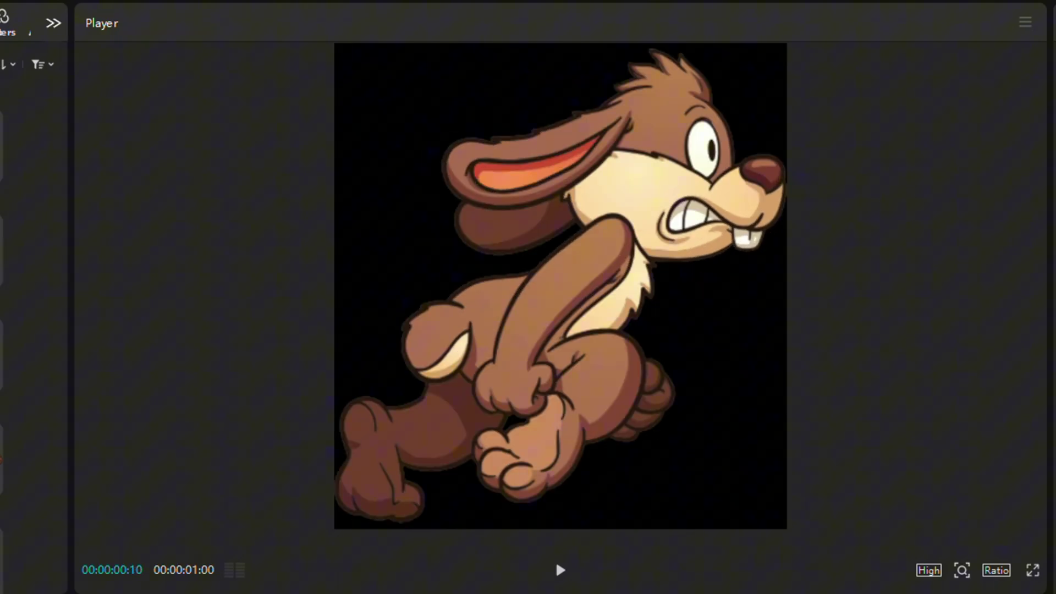
{"action": "left_click_drag", "start_coordinate": [203, 404], "coordinate": [350, 404]}
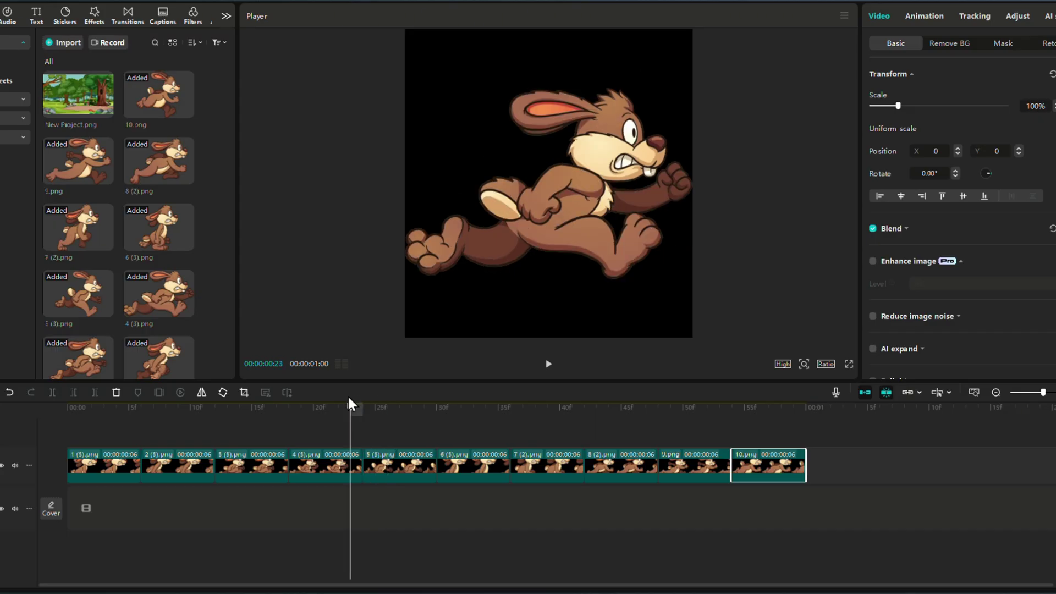
Step: Lift frame 4 (3).png above the sequence, then undo the recent alignment changes
{"action": "left_click_drag", "start_coordinate": [335, 463], "coordinate": [336, 424]}
{"action": "key", "text": "ctrl+z"}
{"action": "key", "text": "ctrl+z"}
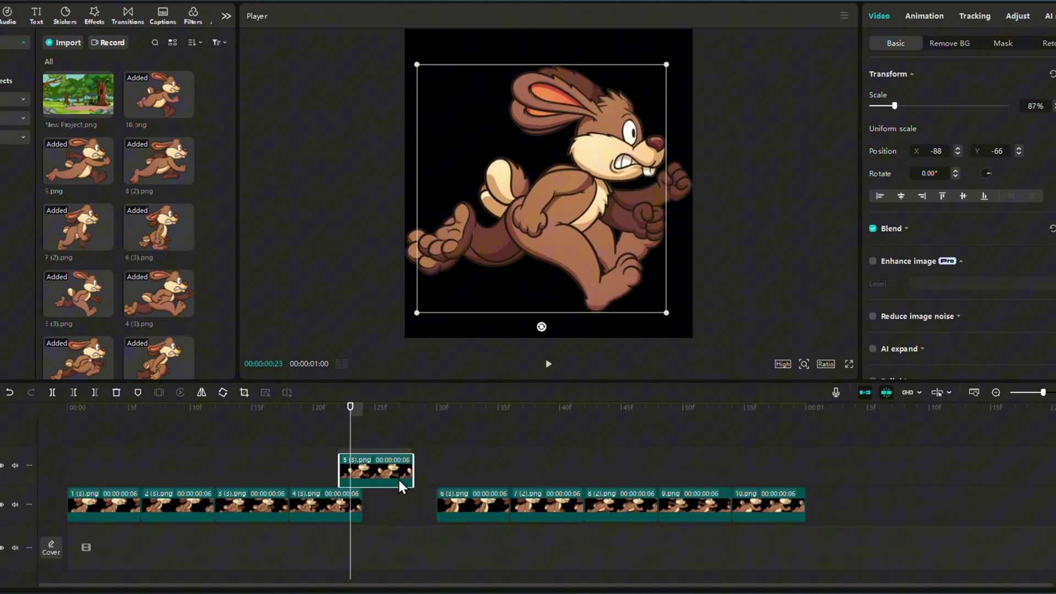
{"action": "key", "text": "ctrl+z"}
{"action": "key", "text": "ctrl+z"}
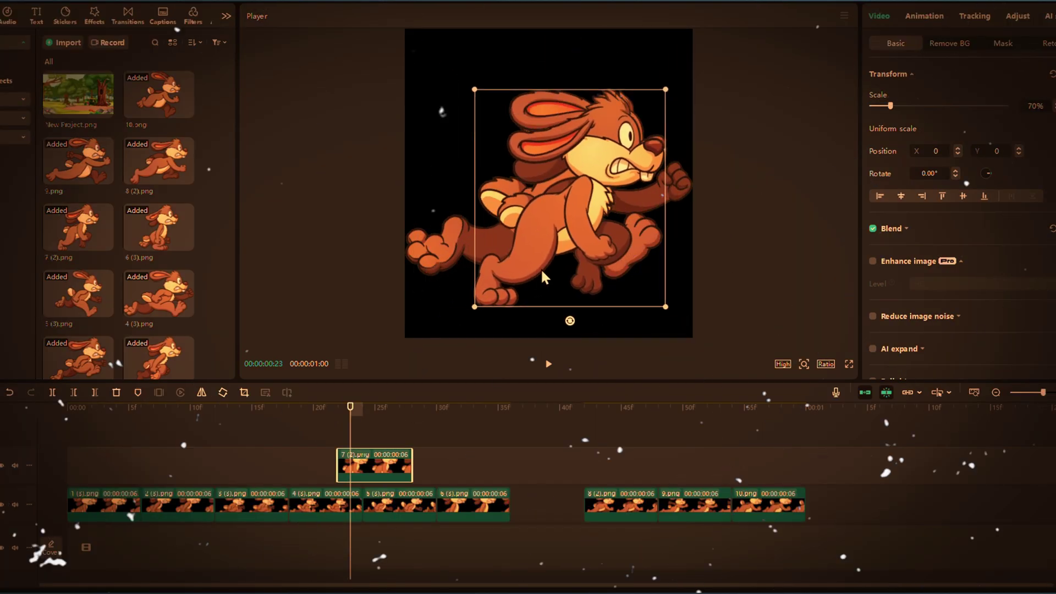
{"action": "key", "text": "ctrl+z"}
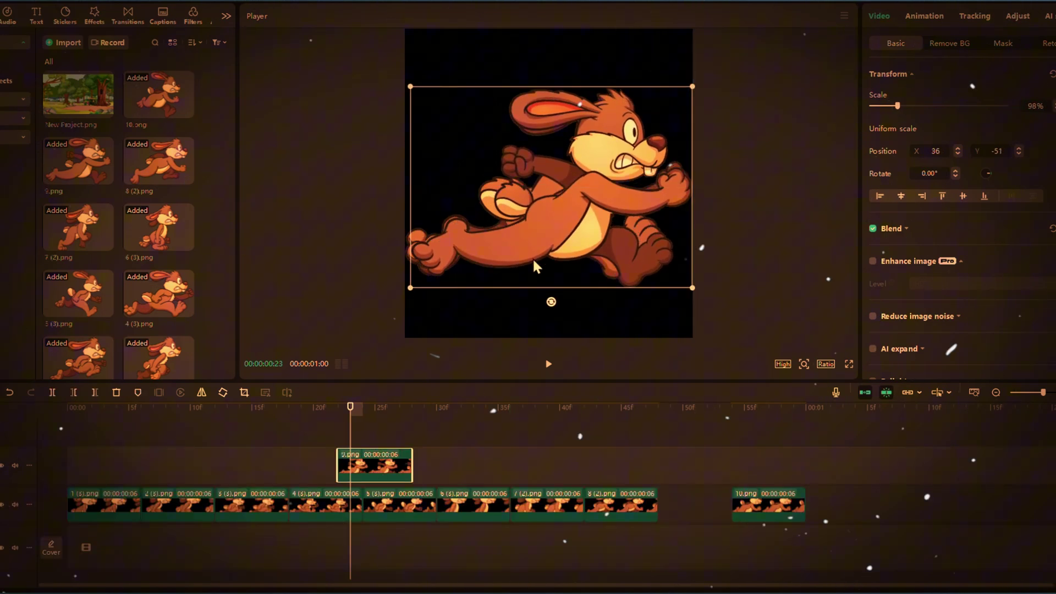
{"action": "key", "text": "ctrl+z"}
{"action": "key", "text": "ctrl+z"}
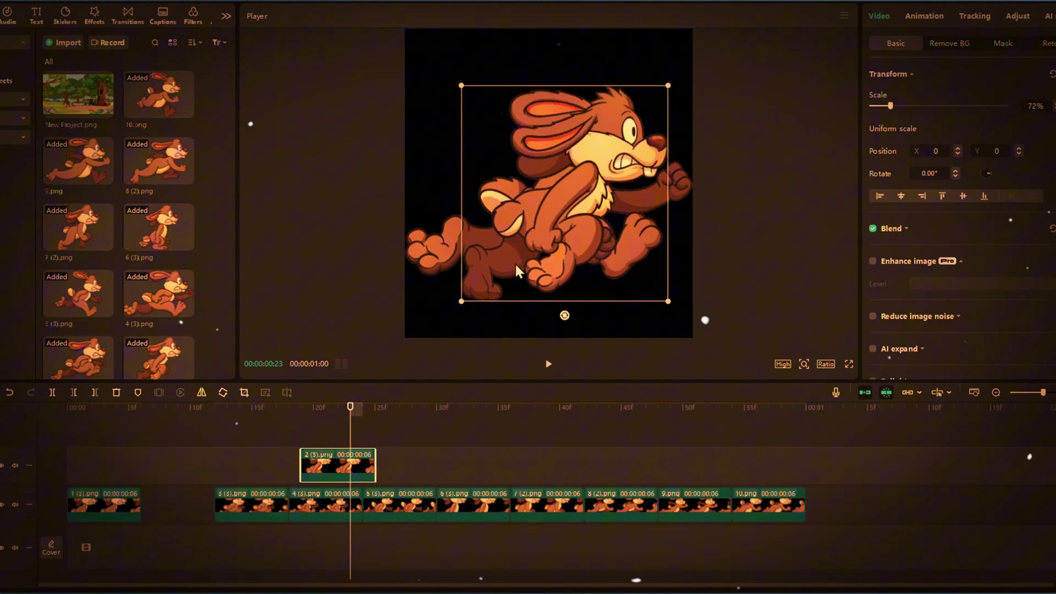
{"action": "key", "text": "ctrl+z"}
{"action": "key", "text": "ctrl+z"}
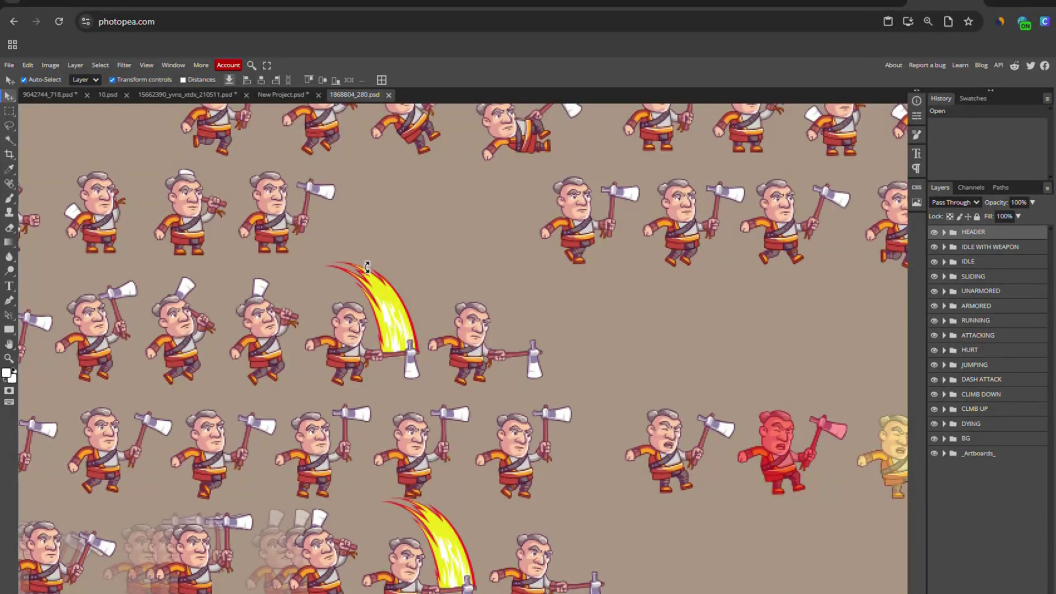
Step: Scroll down the Indian Iroquois sprite sheet page on Freepik
{"action": "scroll", "coordinate": [368, 266], "scroll_direction": "down", "scroll_amount": 2}
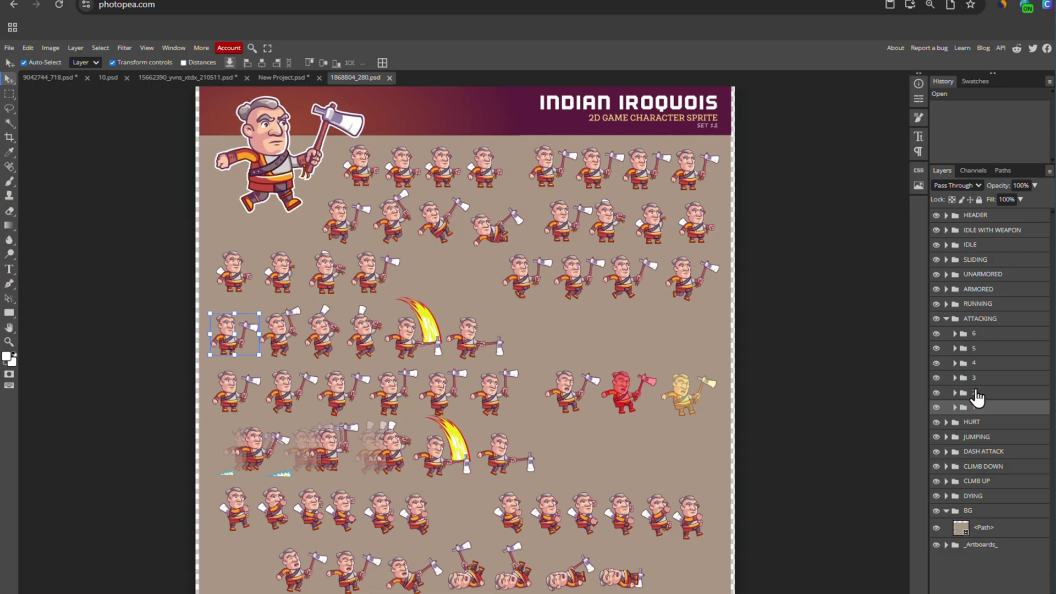
Step: Convert the Iroquois ATTACKING pose layers to smart objects
{"action": "right_click", "coordinate": [902, 475]}
{"action": "left_click", "coordinate": [965, 198]}
{"action": "right_click", "coordinate": [902, 509]}
{"action": "left_click", "coordinate": [1000, 206]}
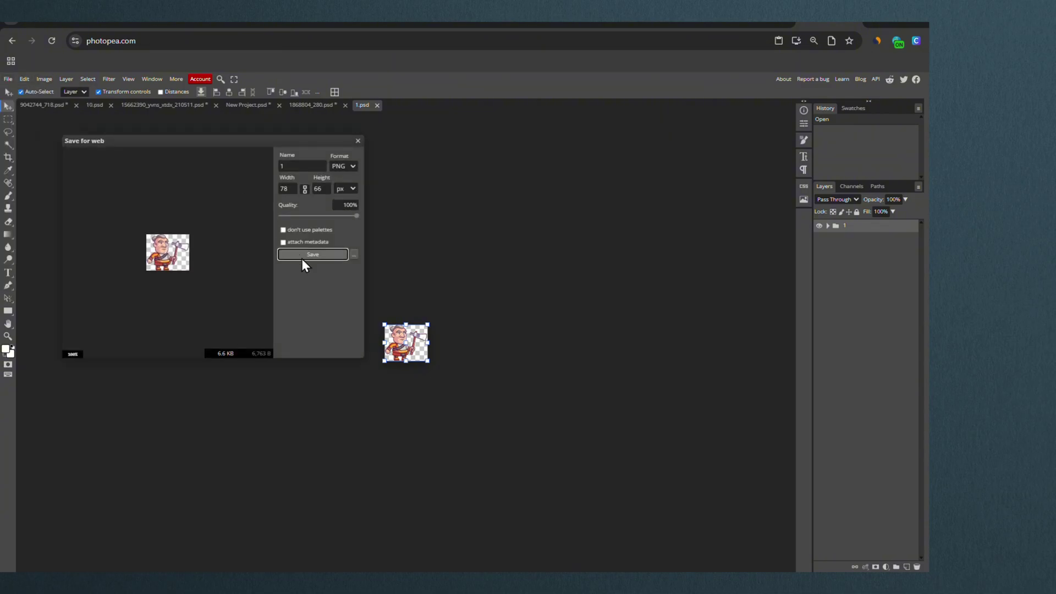
Step: Export an attack frame as a PNG and open the Highlander sprite sheet page on Freepik
{"action": "left_click", "coordinate": [303, 256]}
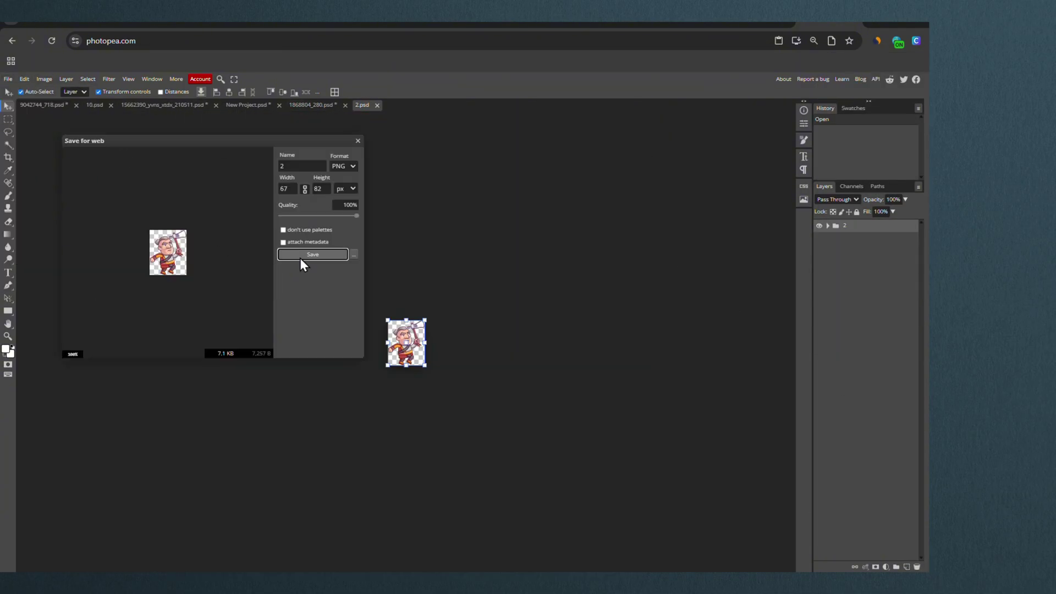
{"action": "left_click", "coordinate": [302, 257]}
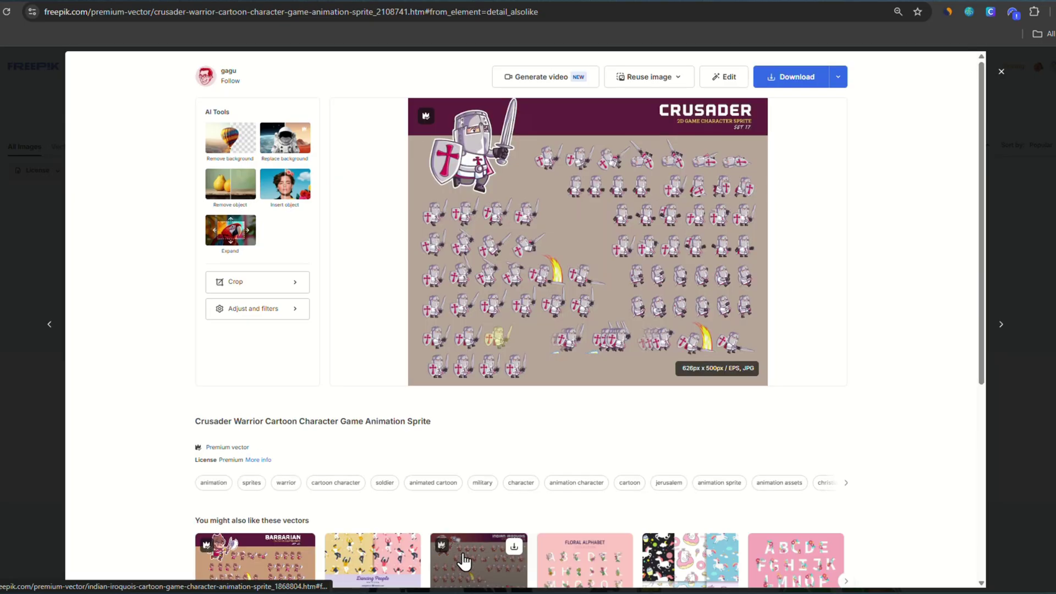
{"action": "left_click", "coordinate": [252, 554]}
{"action": "scroll", "coordinate": [721, 472], "scroll_direction": "down", "scroll_amount": 2}
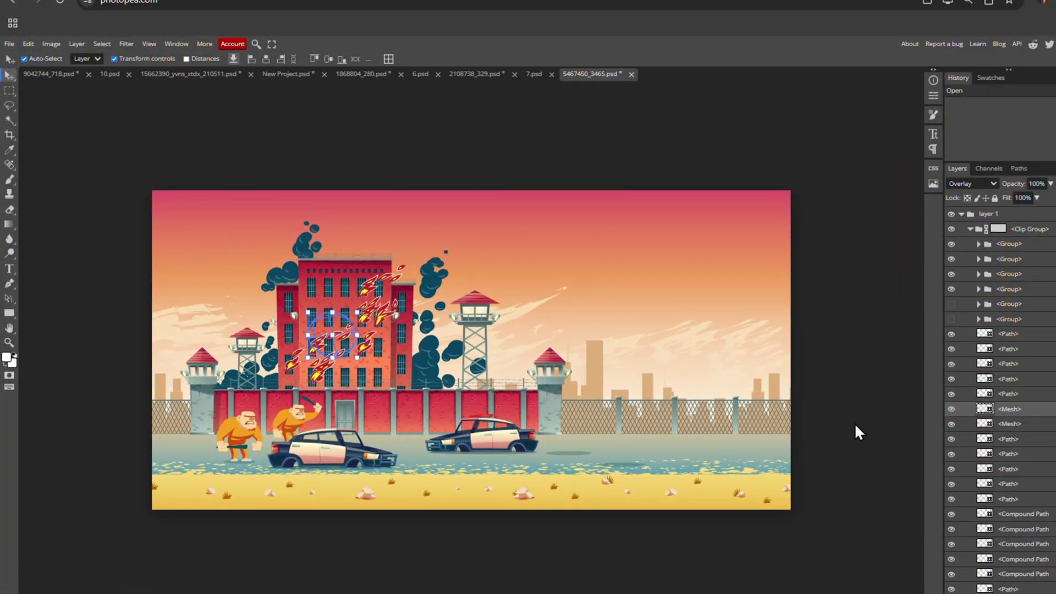
Step: Select the far-left prisoner's layer from the canvas and collapse the expanded layer groups
{"action": "left_click", "coordinate": [228, 430]}
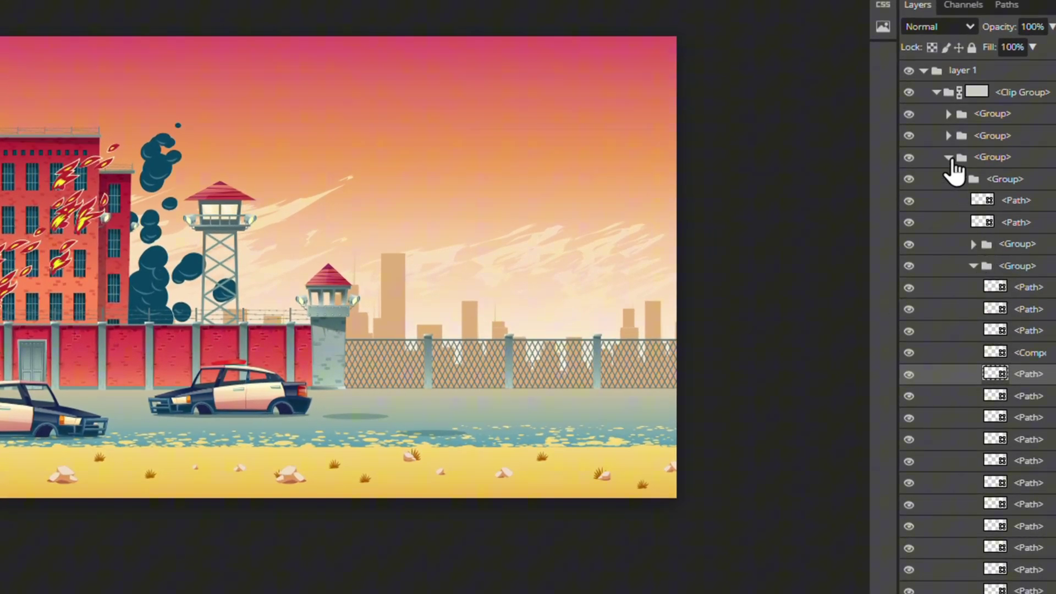
{"action": "left_click", "coordinate": [948, 158]}
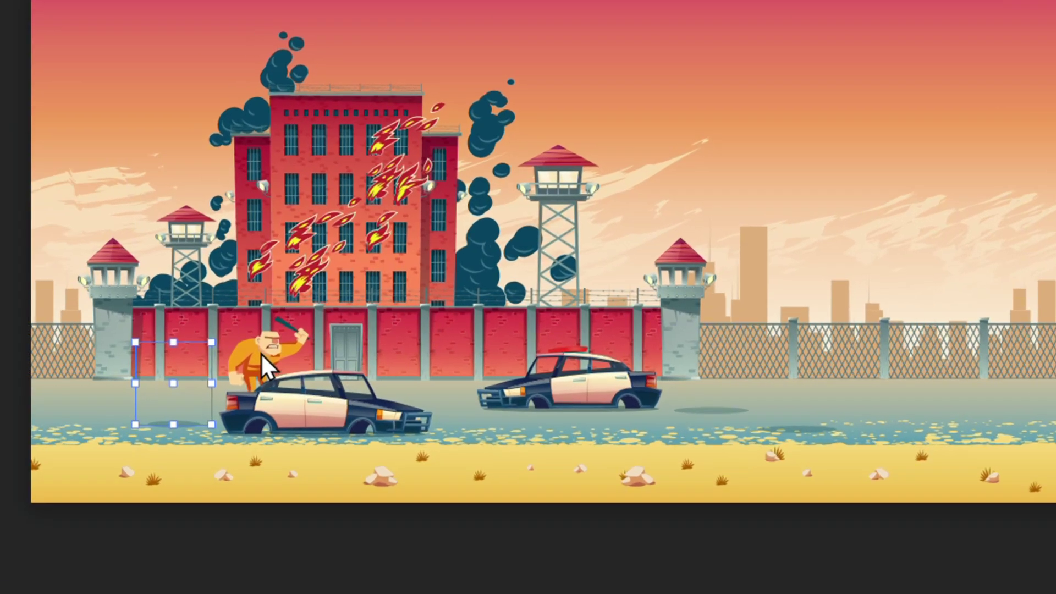
{"action": "left_click", "coordinate": [131, 352]}
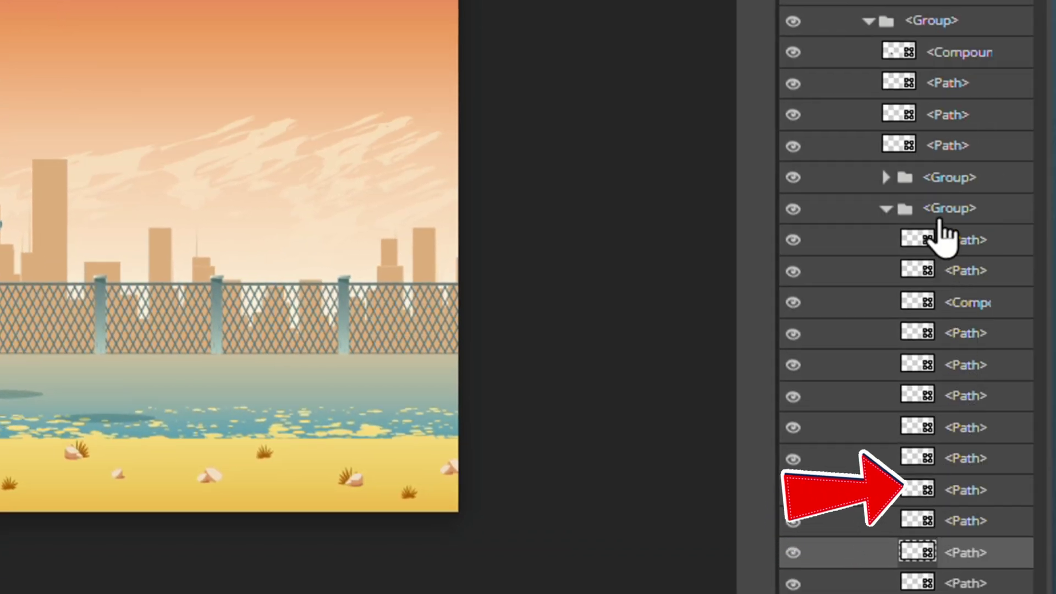
{"action": "left_click", "coordinate": [887, 208]}
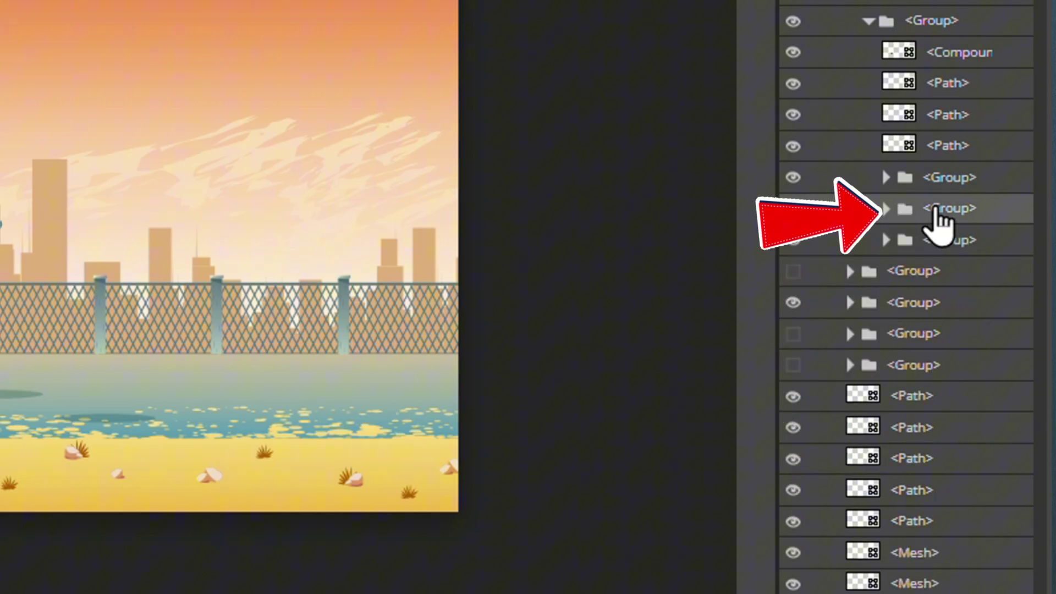
{"action": "left_click", "coordinate": [868, 20]}
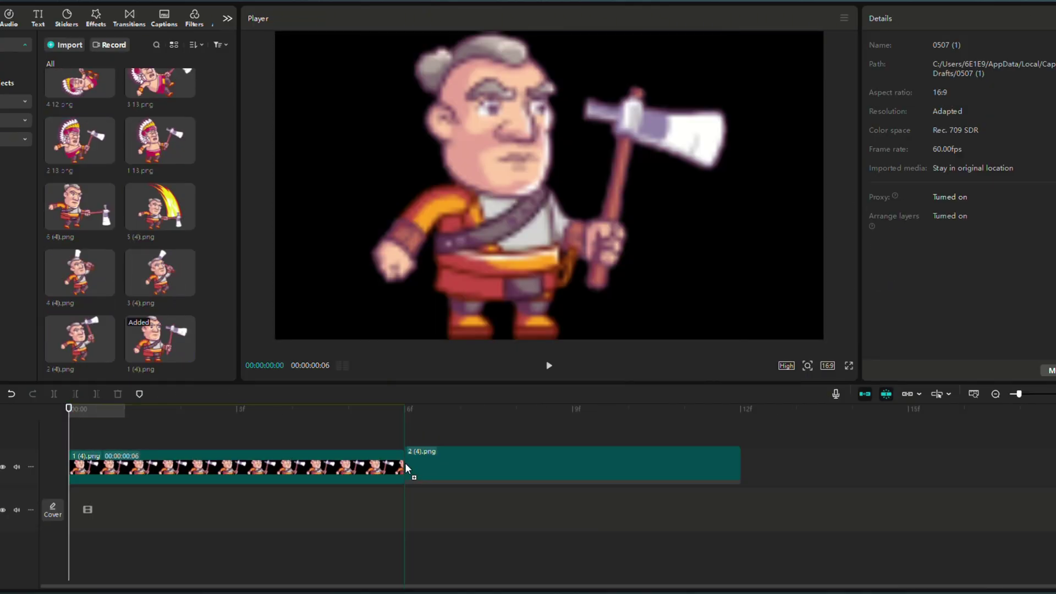
Step: Add frames 5 and 6, move frame 1 to the track end, and scale frame 3 to about 84%
{"action": "left_click", "coordinate": [186, 285]}
{"action": "left_click_drag", "start_coordinate": [80, 206], "coordinate": [902, 468]}
{"action": "left_click", "coordinate": [549, 365]}
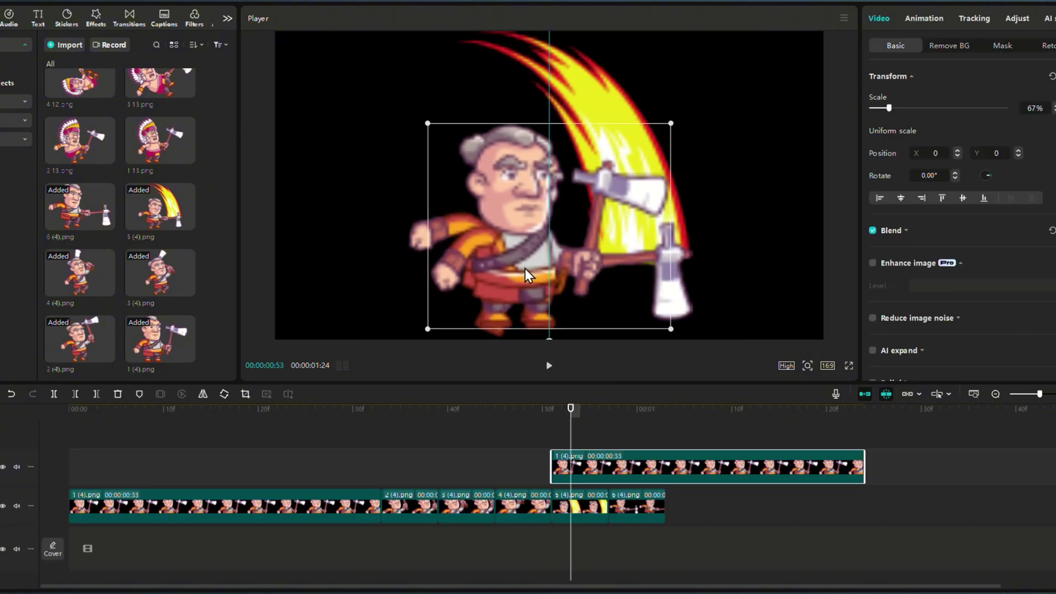
{"action": "left_click_drag", "start_coordinate": [622, 466], "coordinate": [738, 511]}
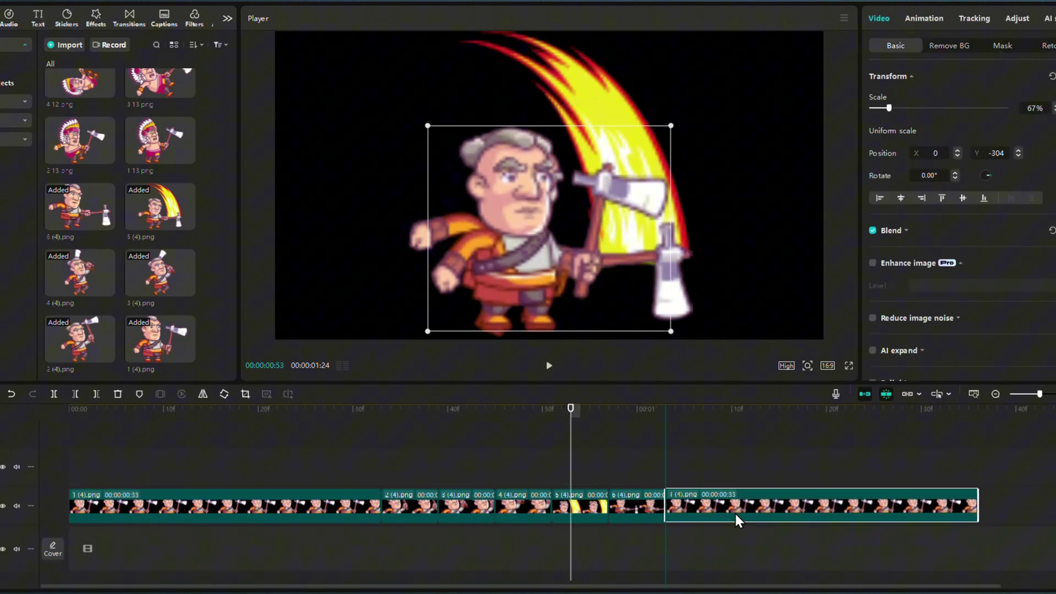
{"action": "left_click_drag", "start_coordinate": [467, 505], "coordinate": [561, 466]}
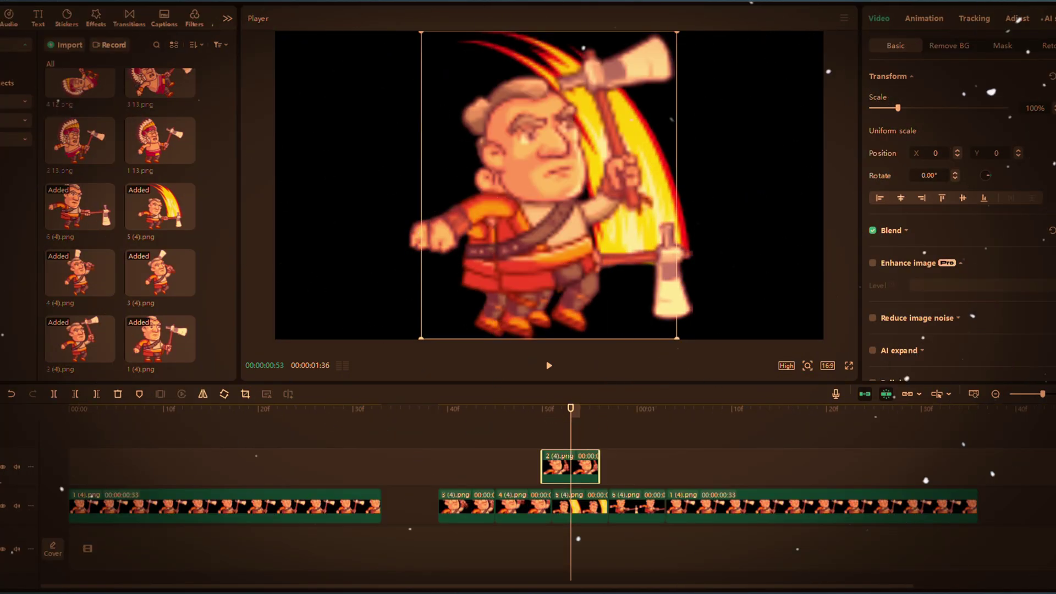
{"action": "left_click_drag", "start_coordinate": [677, 28], "coordinate": [633, 98]}
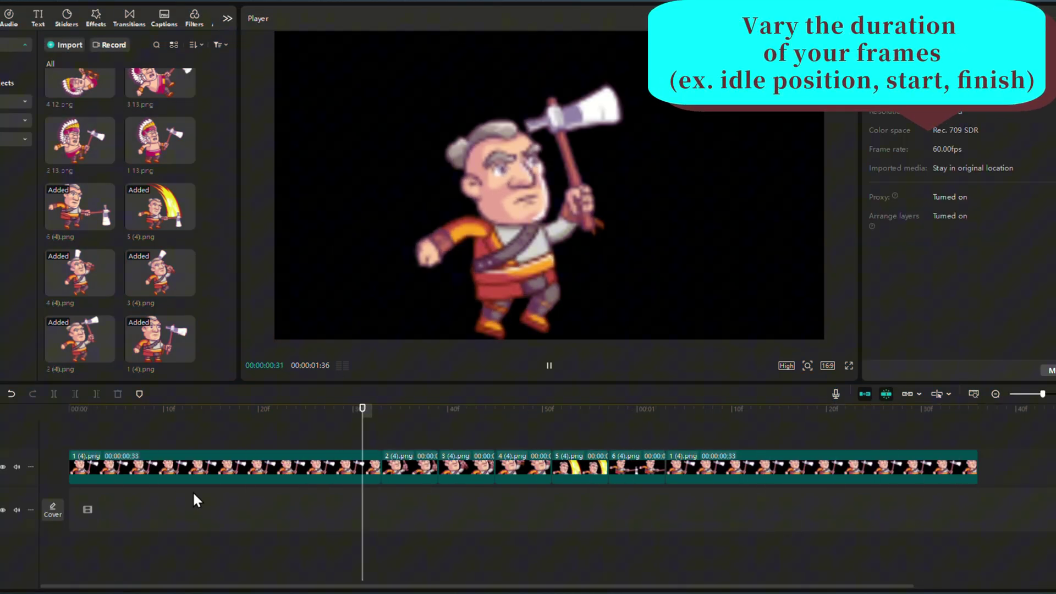
{"action": "key", "text": "space"}
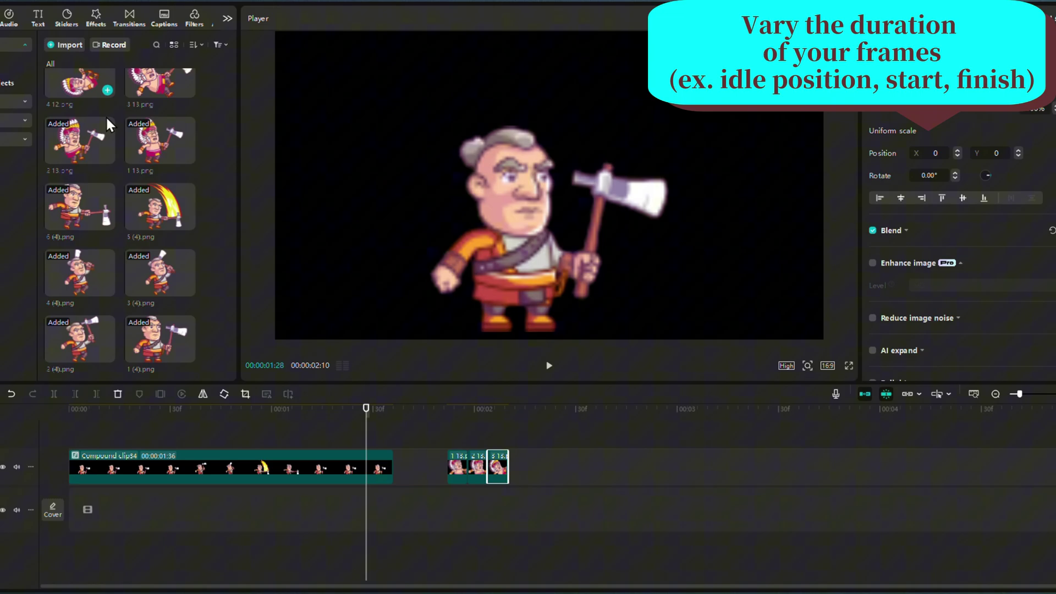
Step: Add the chief's 4 12 frame to the timeline, then convert the chief's layer to a smart object in Photopea
{"action": "left_click_drag", "start_coordinate": [72, 92], "coordinate": [509, 473]}
{"action": "left_click_drag", "start_coordinate": [367, 411], "coordinate": [478, 425]}
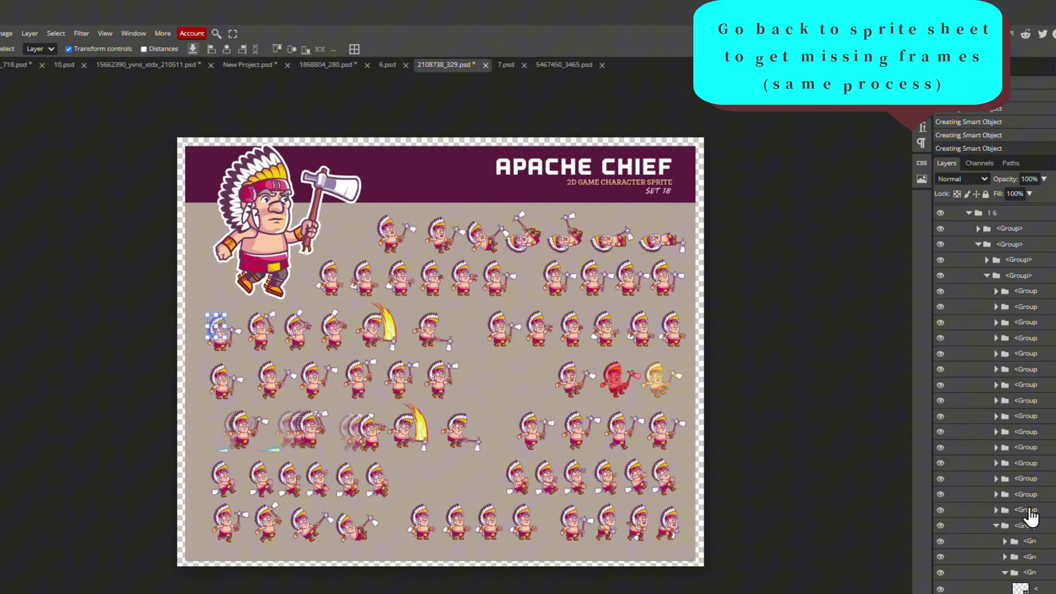
{"action": "right_click", "coordinate": [985, 226]}
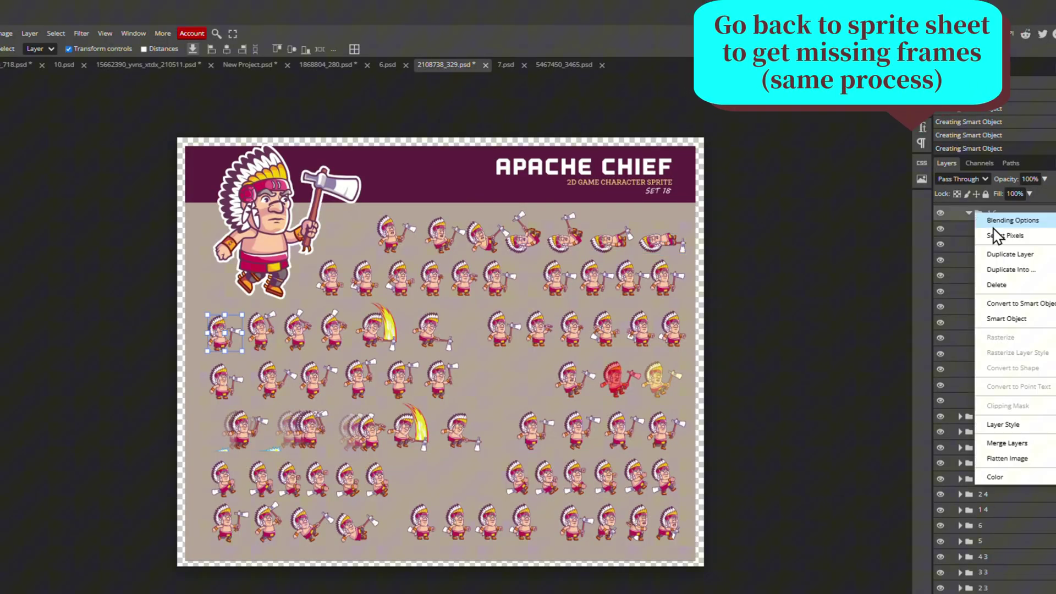
{"action": "left_click", "coordinate": [1022, 304]}
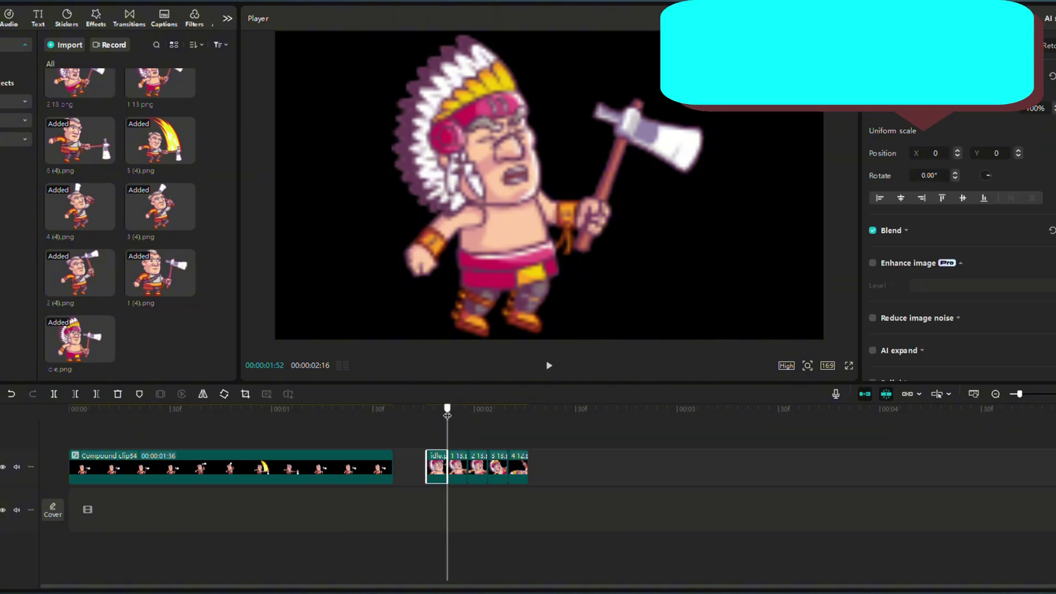
Step: Extend the idle clip to 00:00:00:45 so it runs straight into the four chief frames
{"action": "mouse_move", "coordinate": [447, 414]}
{"action": "left_mouse_down"}
{"action": "mouse_move", "coordinate": [519, 414]}
{"action": "mouse_move", "coordinate": [466, 413]}
{"action": "left_mouse_up"}
{"action": "left_click_drag", "start_coordinate": [484, 467], "coordinate": [614, 467]}
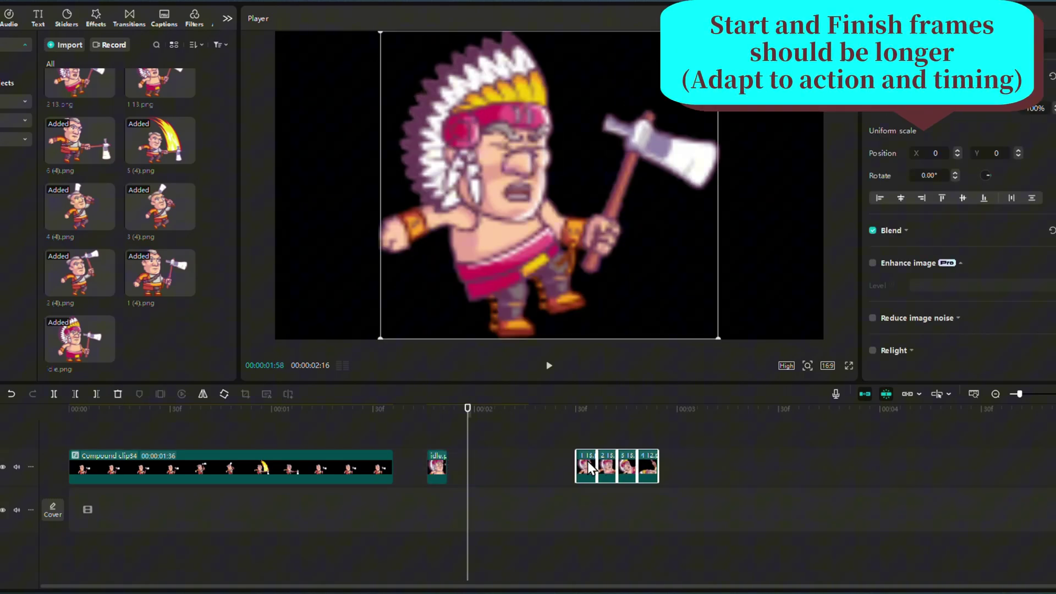
{"action": "left_click_drag", "start_coordinate": [447, 462], "coordinate": [579, 465]}
{"action": "left_click", "coordinate": [636, 492]}
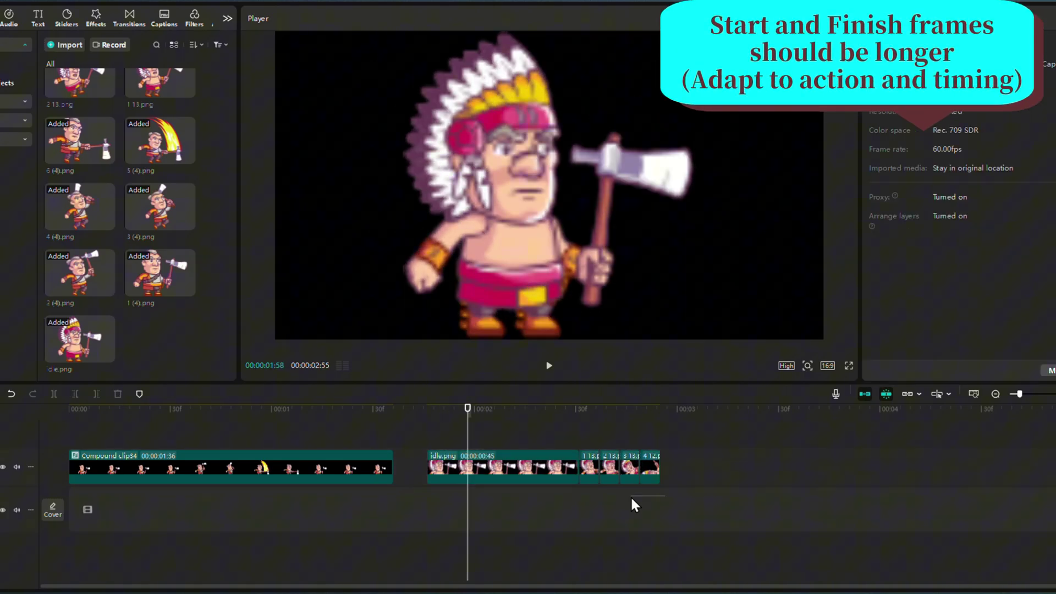
{"action": "left_click_drag", "start_coordinate": [632, 499], "coordinate": [547, 448]}
{"action": "left_click_drag", "start_coordinate": [468, 410], "coordinate": [639, 423]}
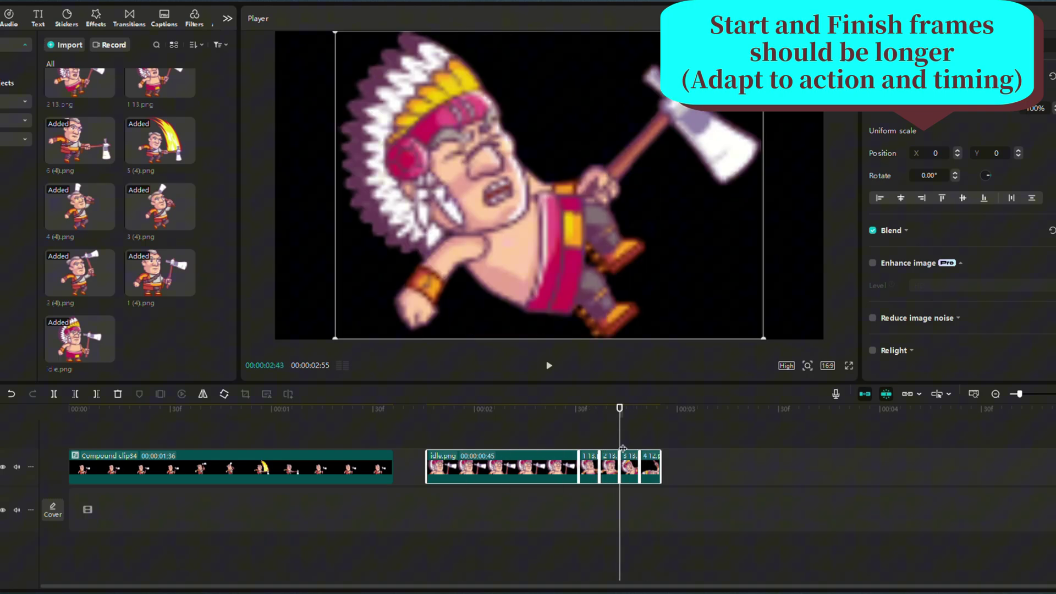
Step: Lift the 3 13 chief frame onto an overlay track and shrink it, undoing the last two adjustments
{"action": "left_click", "coordinate": [630, 468]}
{"action": "left_click_drag", "start_coordinate": [630, 468], "coordinate": [643, 456]}
{"action": "left_click_drag", "start_coordinate": [766, 337], "coordinate": [596, 231]}
{"action": "left_click_drag", "start_coordinate": [642, 467], "coordinate": [630, 467]}
{"action": "key", "text": "ctrl+z"}
{"action": "key", "text": "ctrl+z"}
{"action": "key", "text": "ctrl+z"}
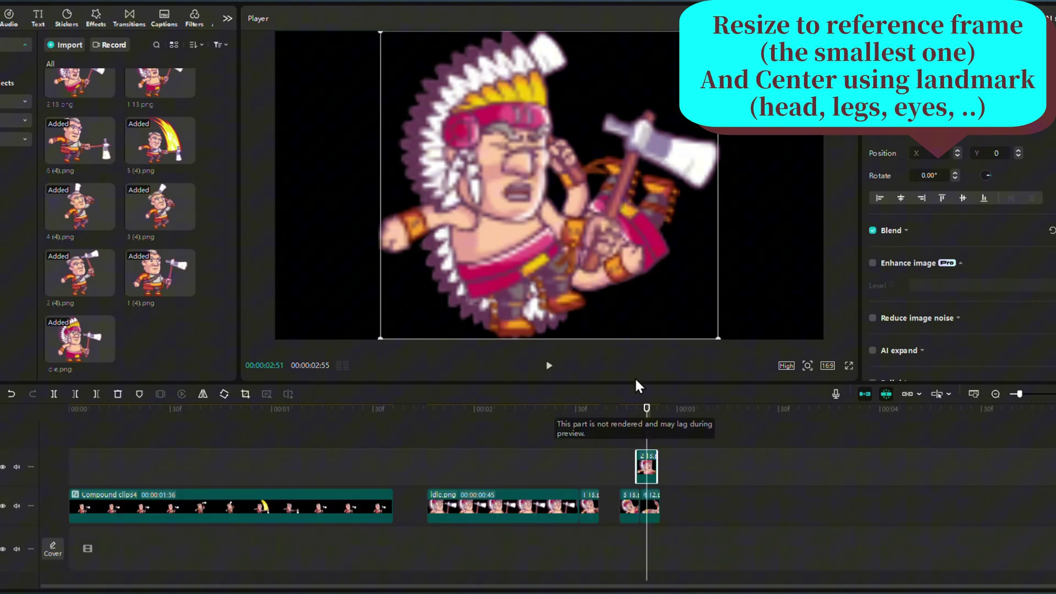
{"action": "key", "text": "ctrl+z"}
{"action": "key", "text": "ctrl+z"}
{"action": "key", "text": "ctrl+z"}
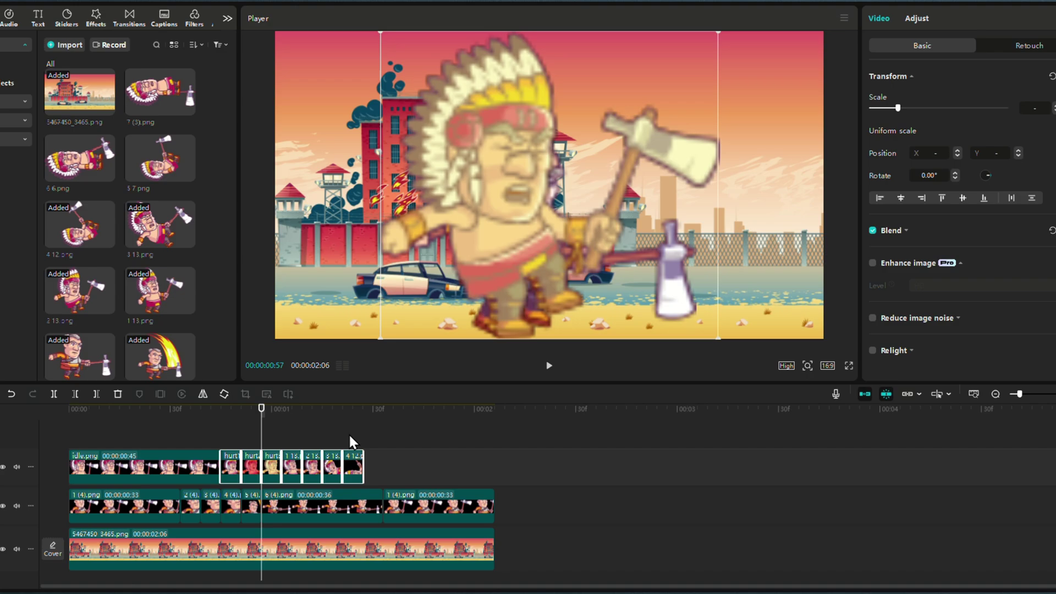
Step: Shift the hurt frames past the playhead, move the idle clip later, and merge the track into a compound clip
{"action": "left_click_drag", "start_coordinate": [361, 436], "coordinate": [266, 478]}
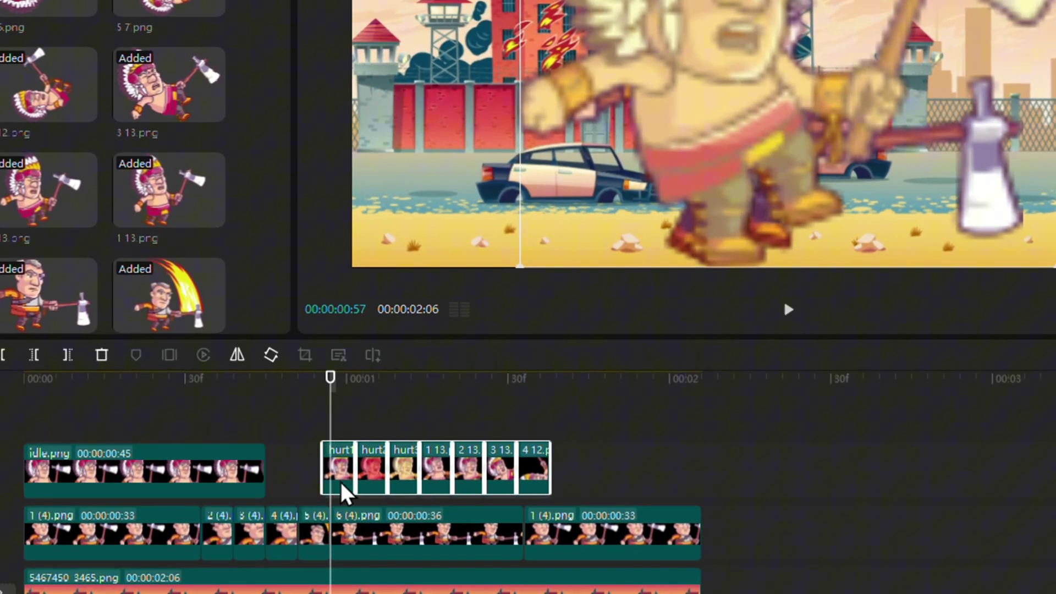
{"action": "left_click_drag", "start_coordinate": [344, 492], "coordinate": [349, 495]}
{"action": "left_click_drag", "start_coordinate": [245, 490], "coordinate": [315, 490]}
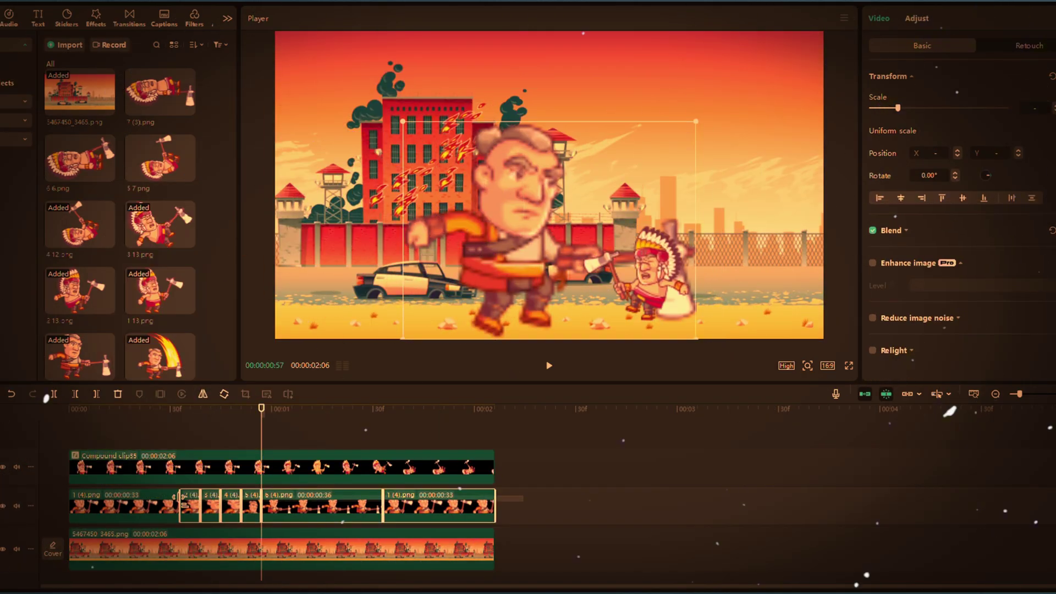
{"action": "key", "text": "alt+g"}
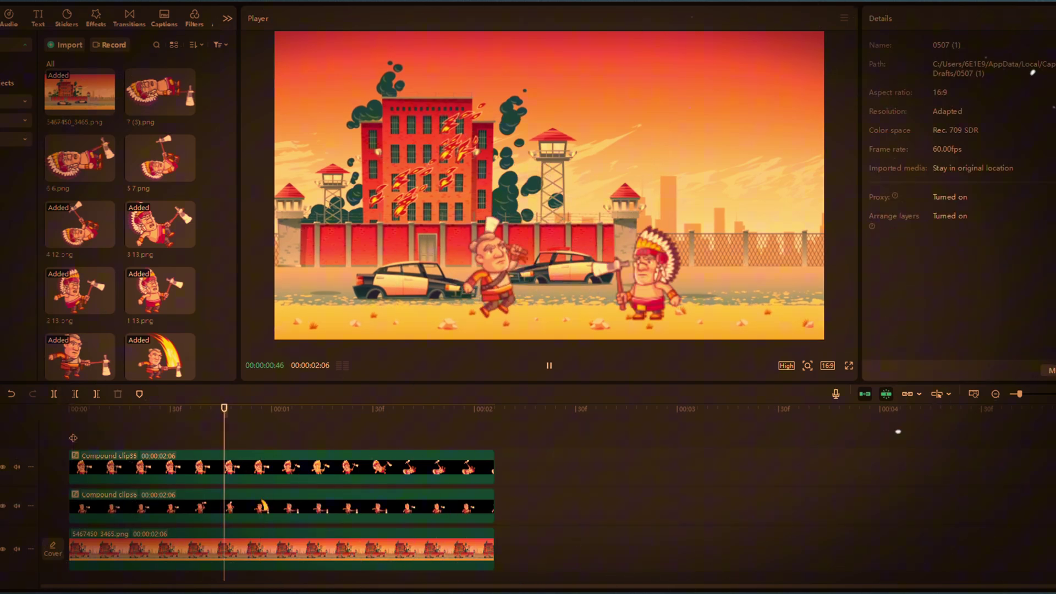
Step: Place the axe fighter's Compound clip56 at 40% scale, position -300, -511, left of the chief
{"action": "left_click", "coordinate": [151, 417]}
{"action": "left_click", "coordinate": [189, 506]}
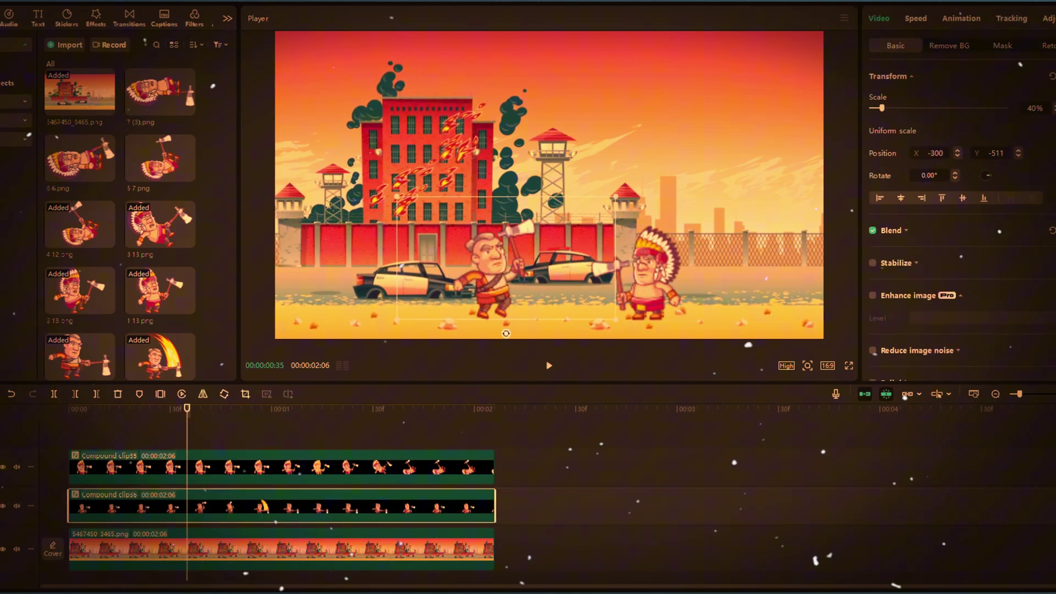
{"action": "left_click_drag", "start_coordinate": [188, 413], "coordinate": [266, 413]}
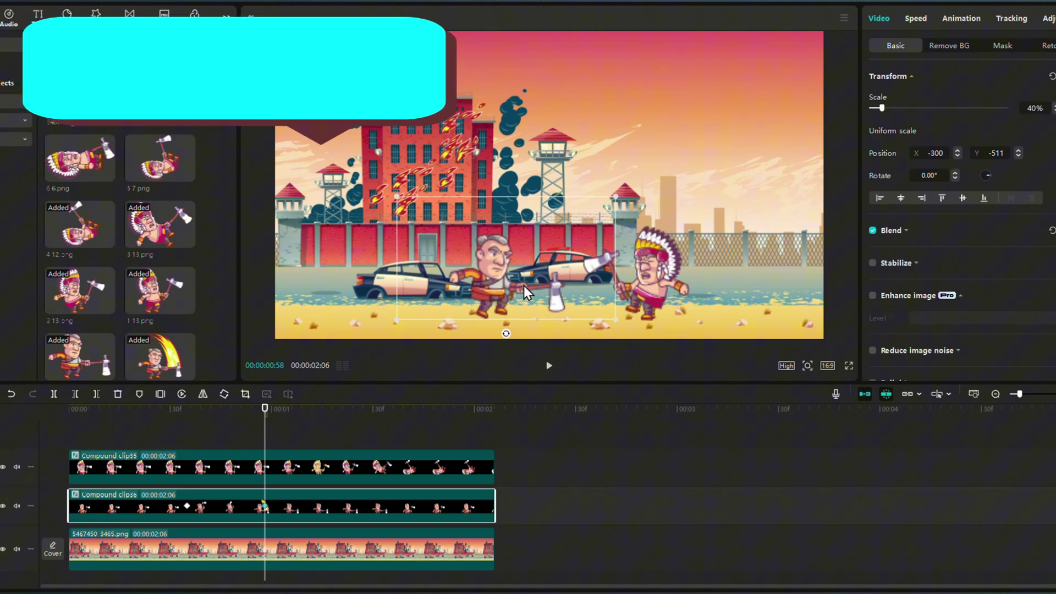
Step: Ease the axe fighter's x-position keyframe curve in the graph editor, then play the fight back
{"action": "left_click", "coordinate": [230, 506]}
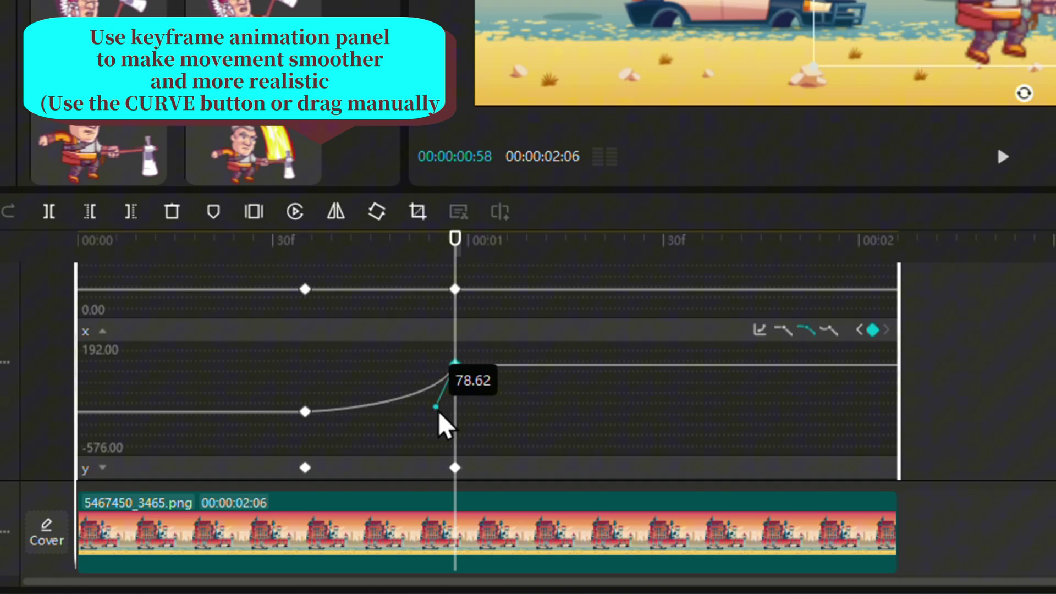
{"action": "left_click", "coordinate": [477, 400]}
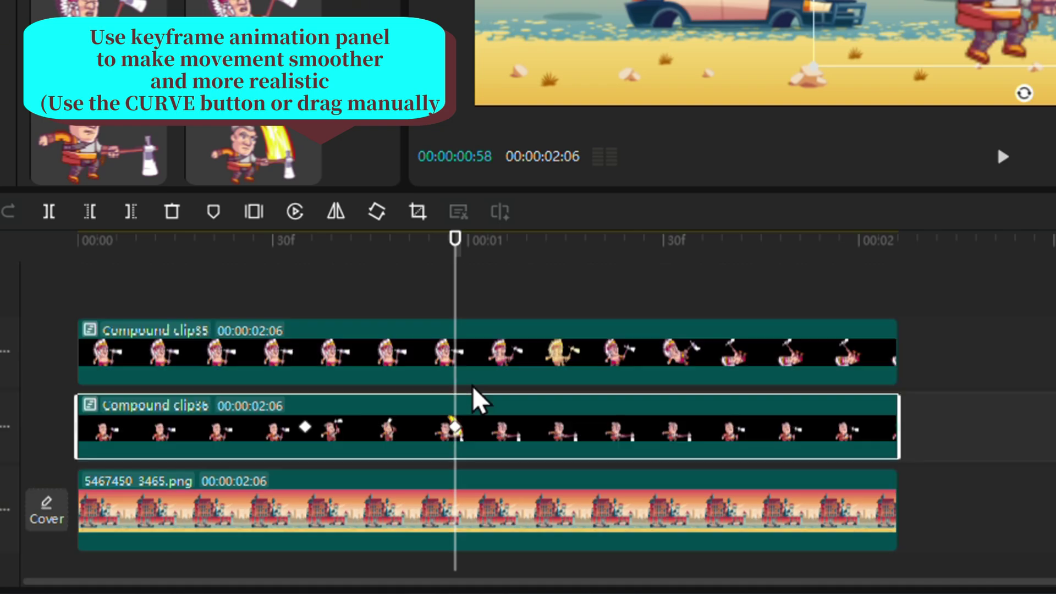
{"action": "left_click", "coordinate": [94, 298]}
{"action": "key", "text": "space"}
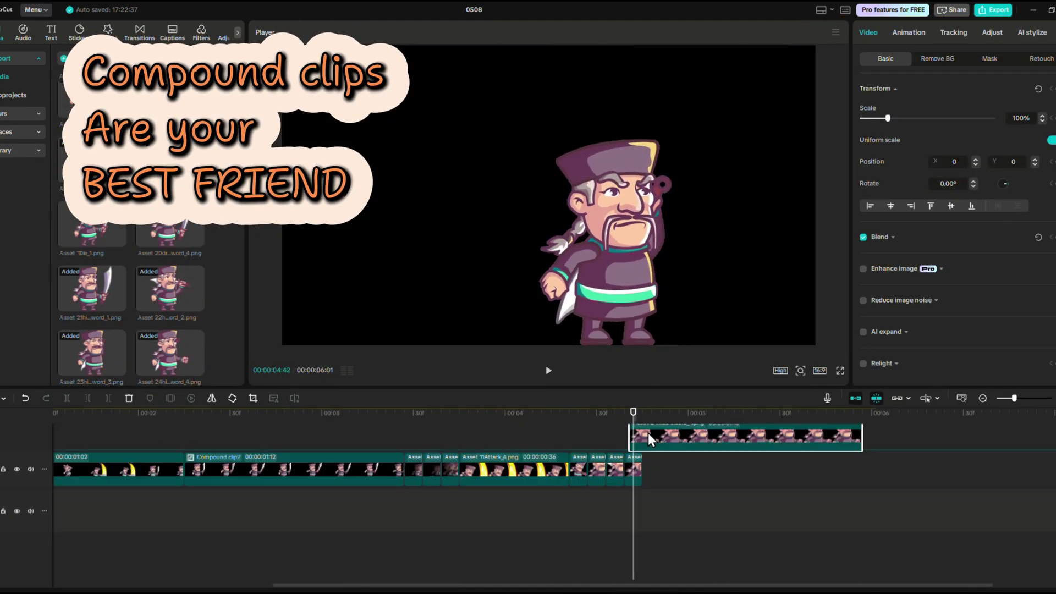
Step: Move one clip from the overlay track onto the main track and place another on the overlay track
{"action": "left_click_drag", "start_coordinate": [648, 434], "coordinate": [680, 471]}
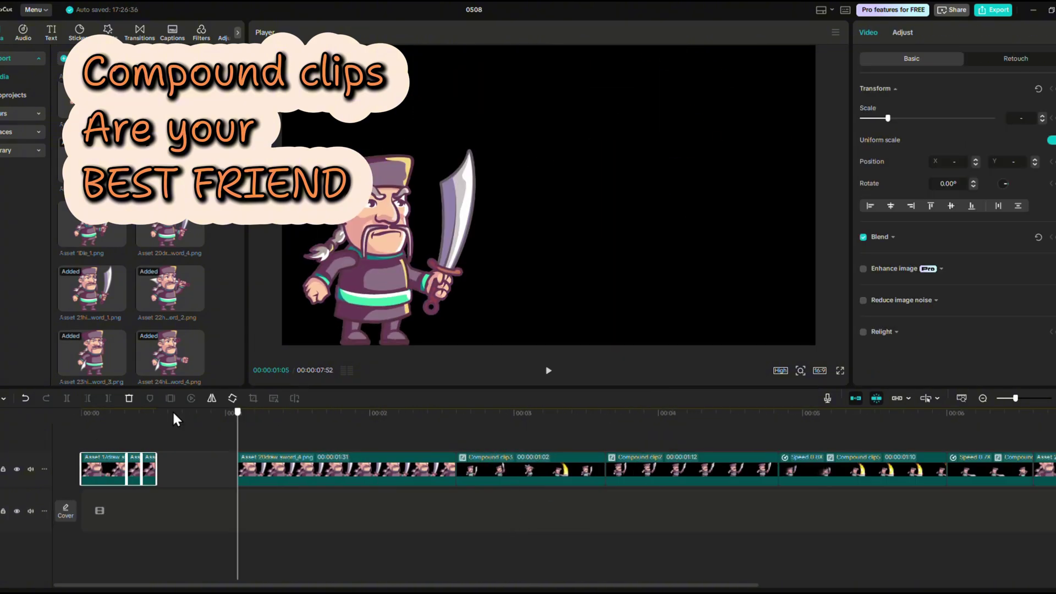
{"action": "left_click_drag", "start_coordinate": [118, 468], "coordinate": [302, 436]}
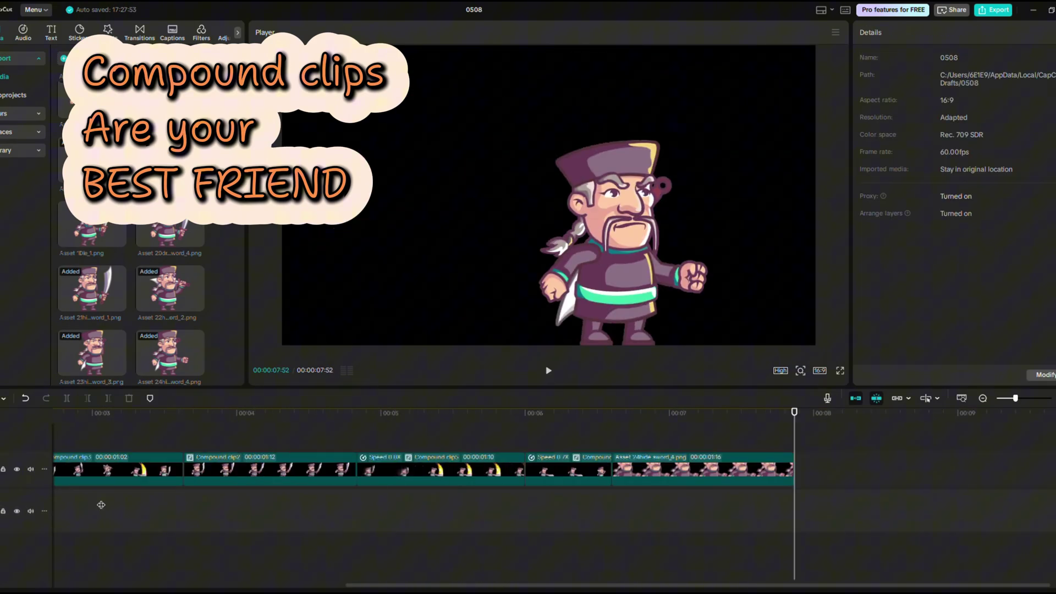